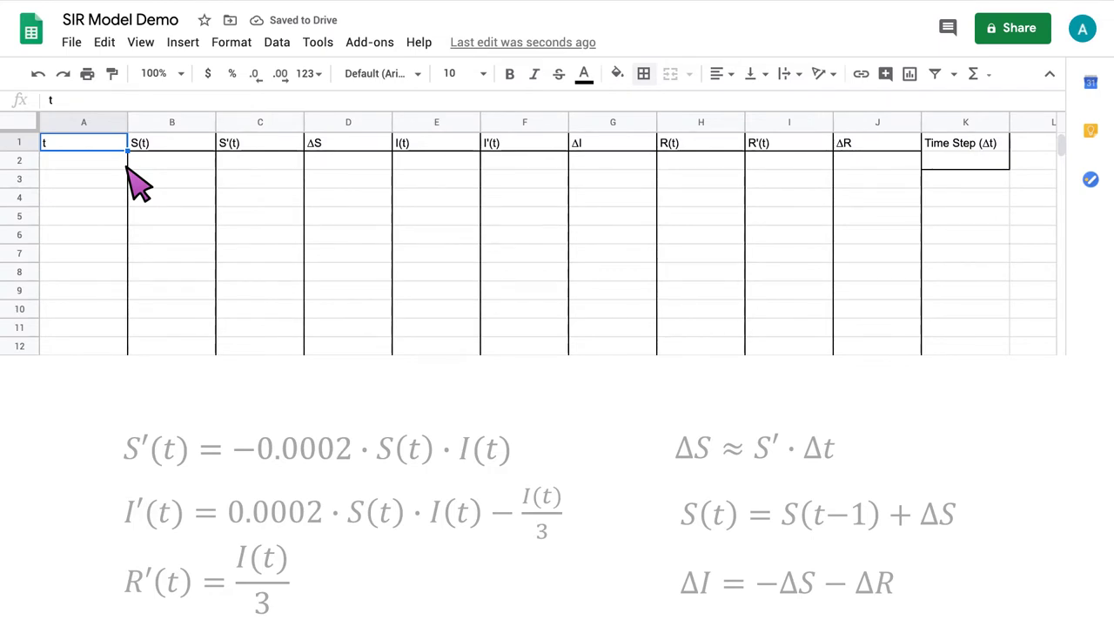
# - Fill the t column with the time values 0 through 10 in cells A2 to A12
pyautogui.press('Down')
pyautogui.write('0 1 2 3 4 5 6 7 8 9 10')
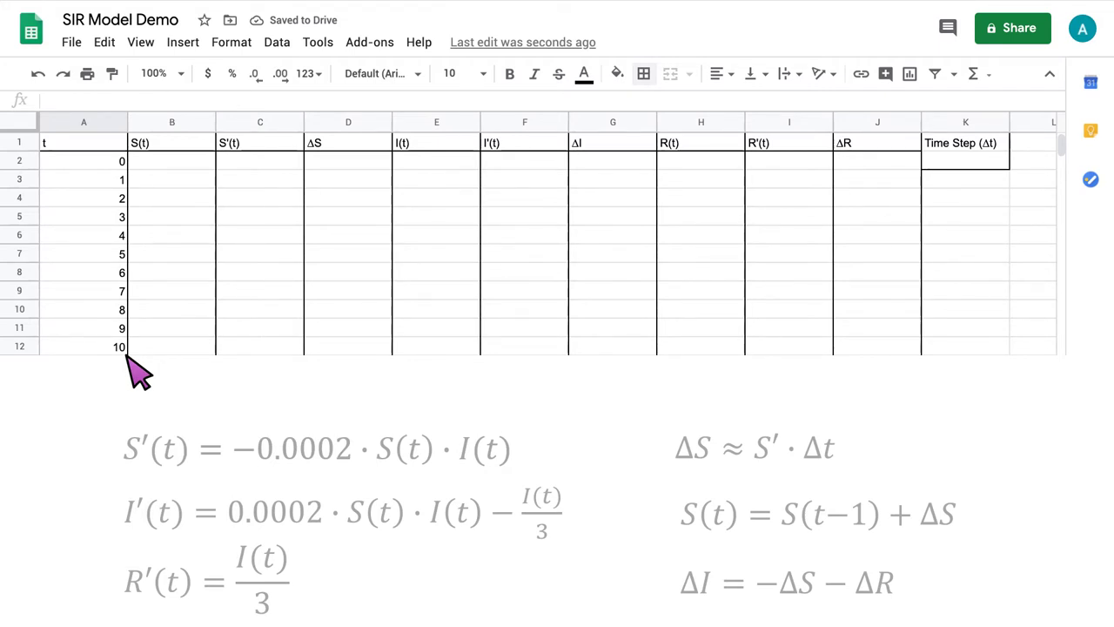
# - Enter the row 2 starting values S(t) 6000, I(t) 10 and R(t) 5, with a time step of 1 in K2
pyautogui.click(209, 162)
pyautogui.write('6000')
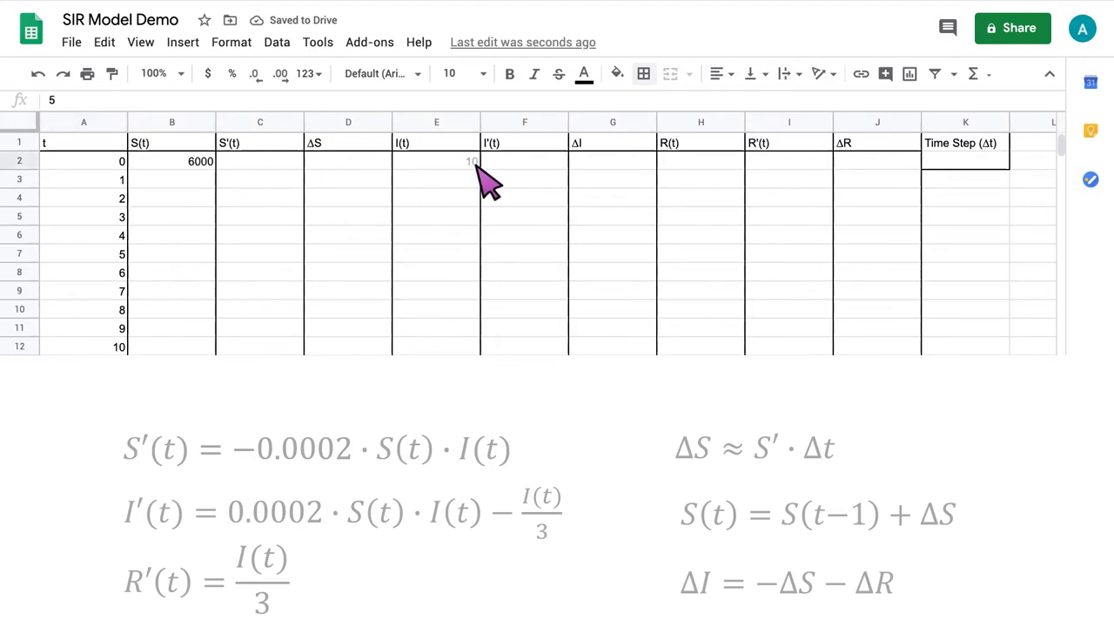
pyautogui.click(740, 163)
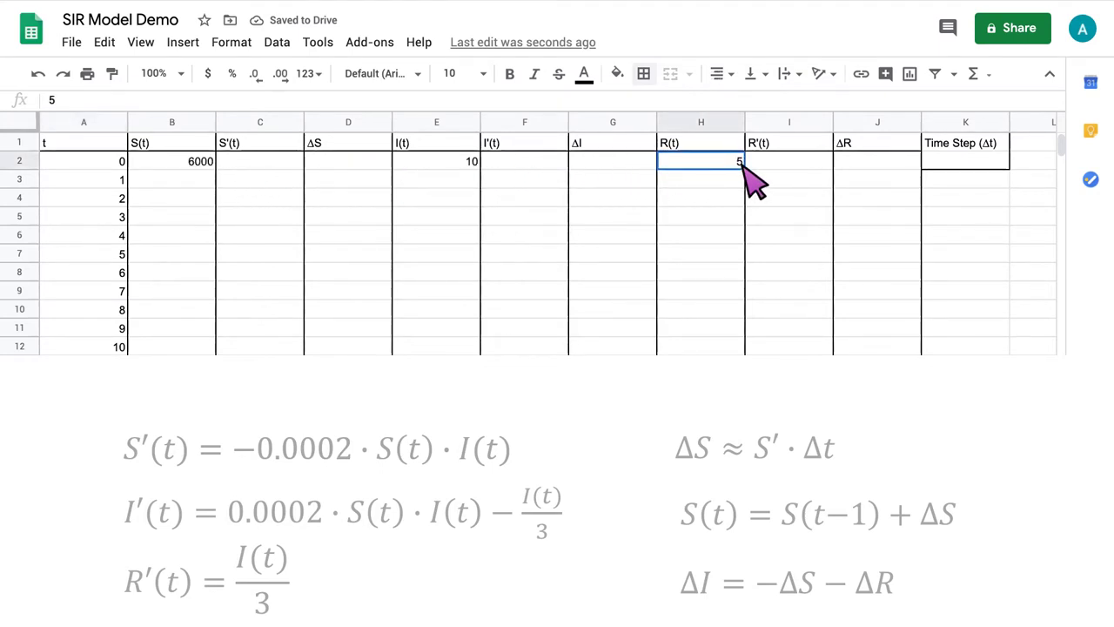
pyautogui.click(949, 165)
pyautogui.write('1')
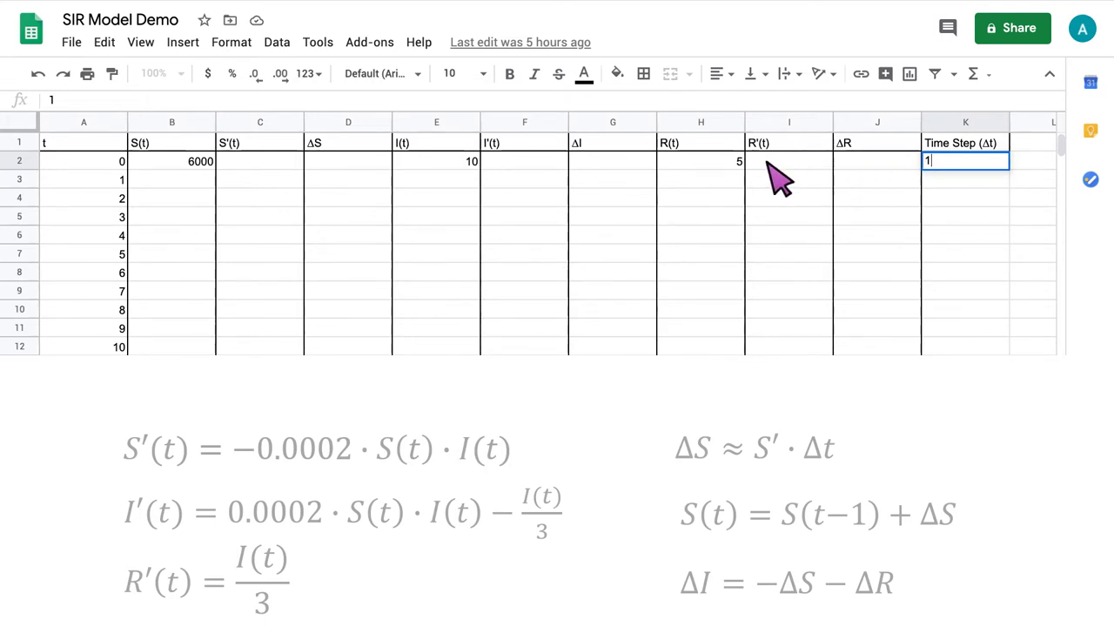
# - Enter the S'(t) formula =-0.0002*B2*E2 in cell C2
pyautogui.click(294, 166)
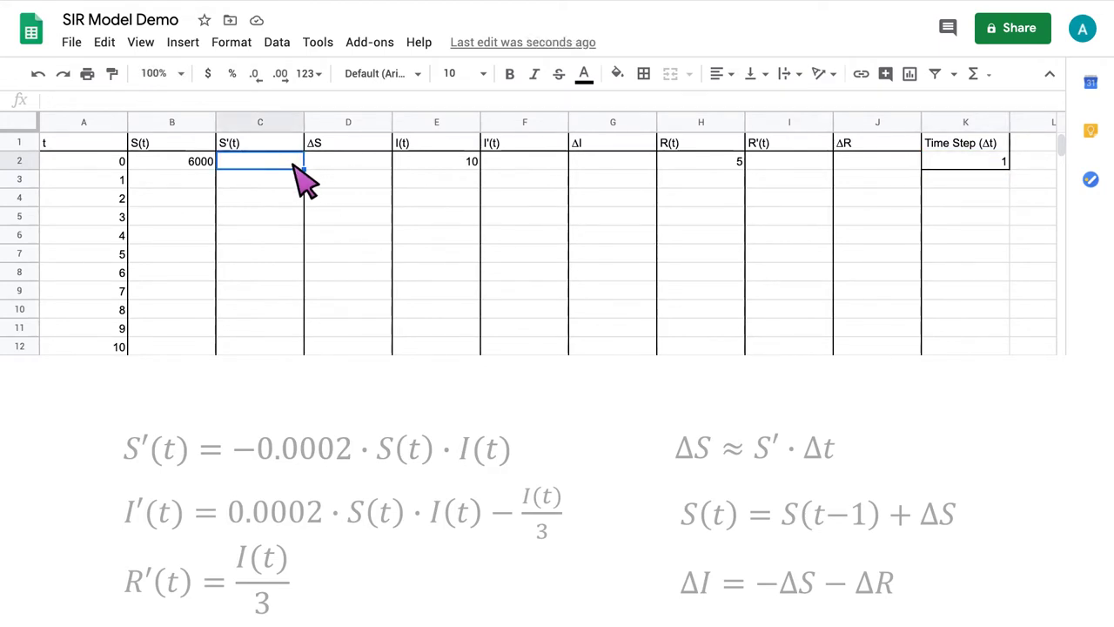
pyautogui.write('=')
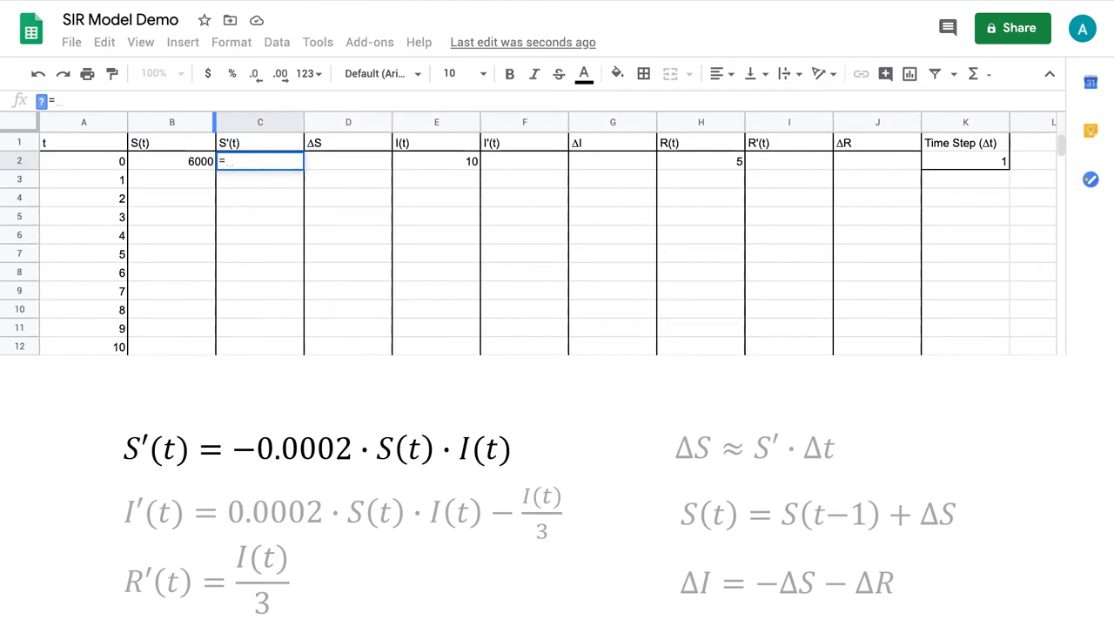
pyautogui.write('-0.0002')
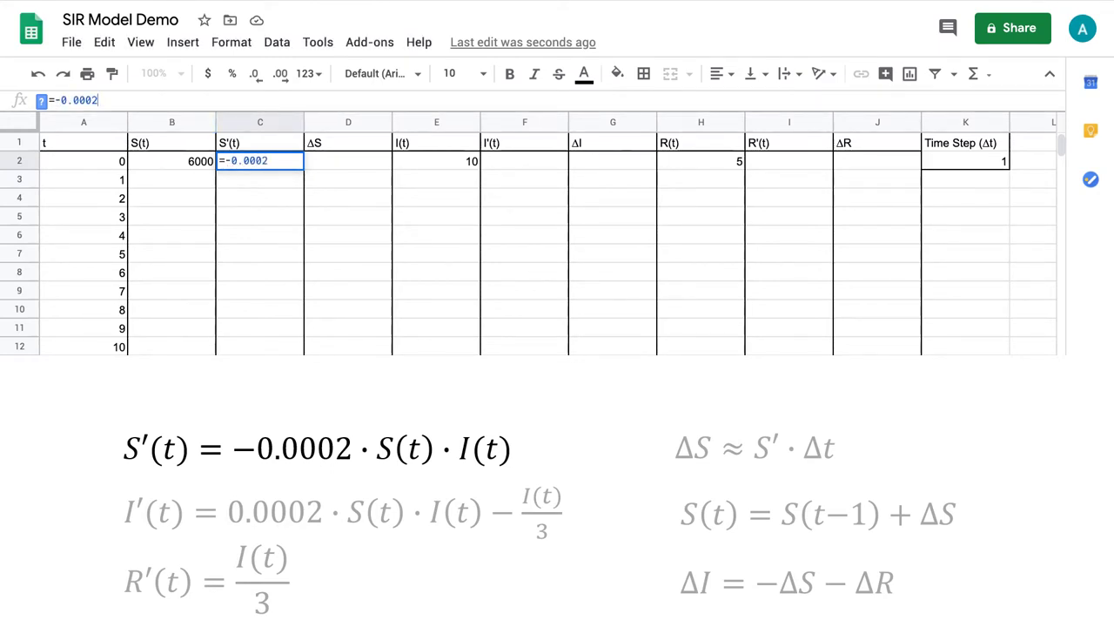
pyautogui.write('*')
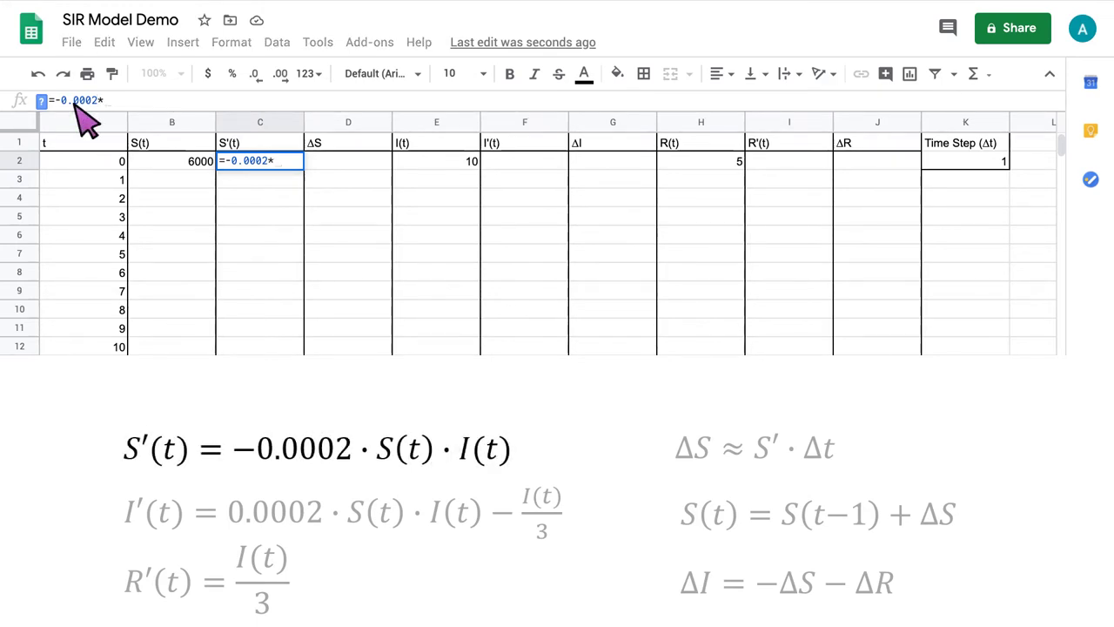
pyautogui.click(207, 162)
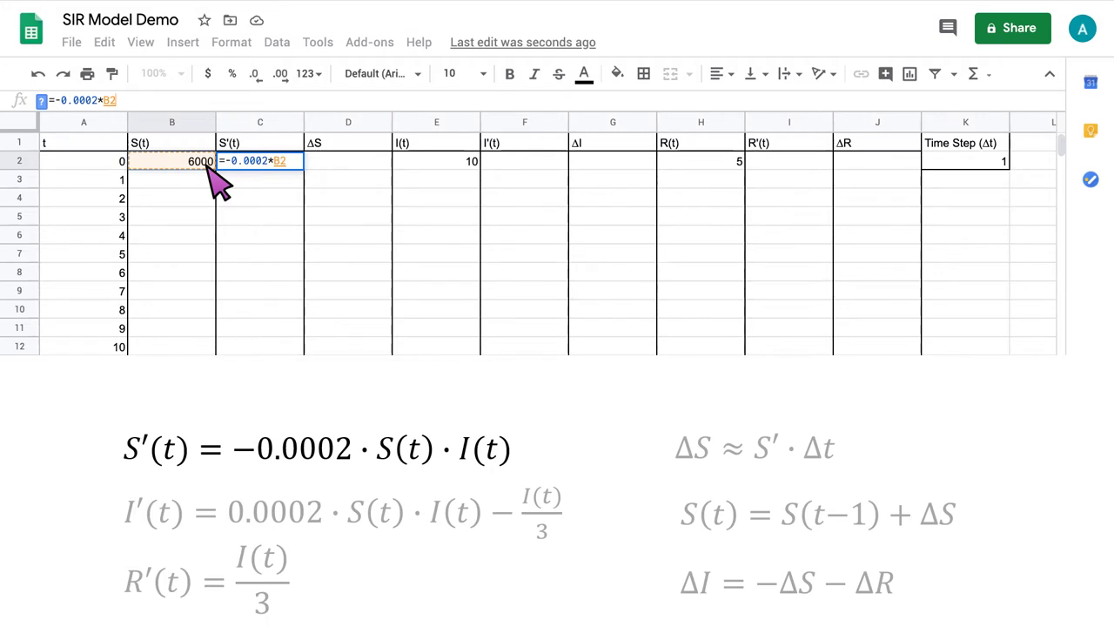
pyautogui.write('*')
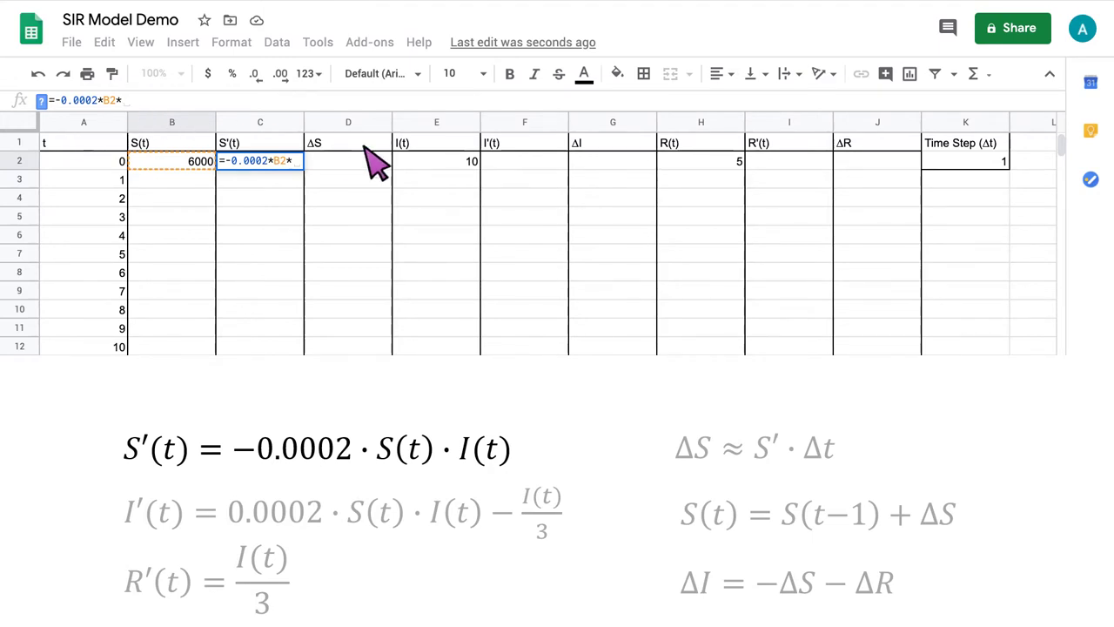
pyautogui.click(477, 168)
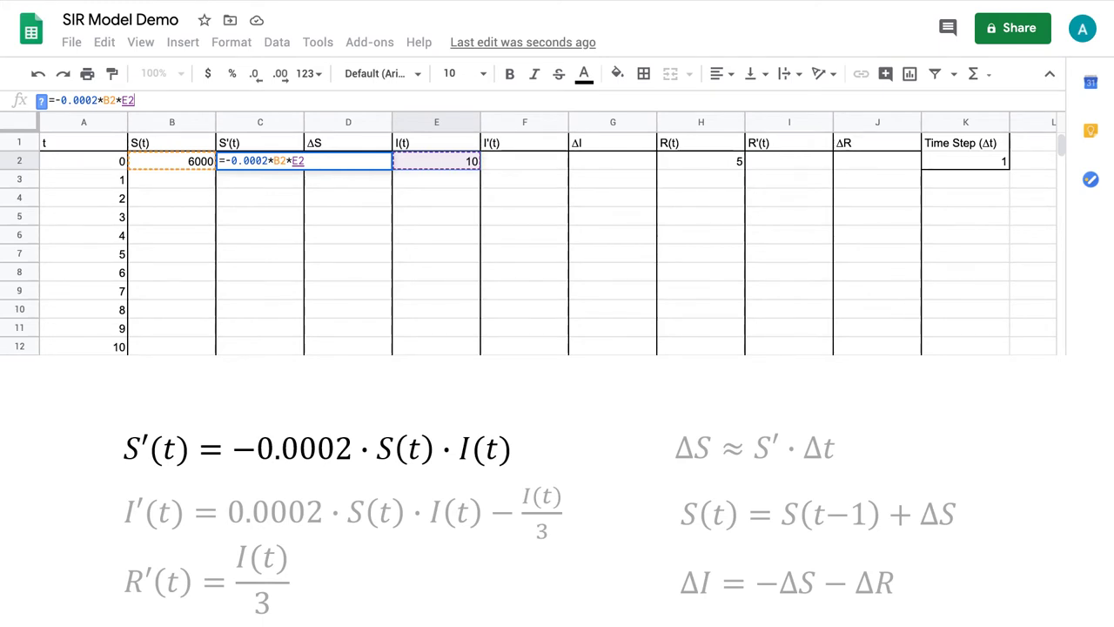
pyautogui.press('Return')
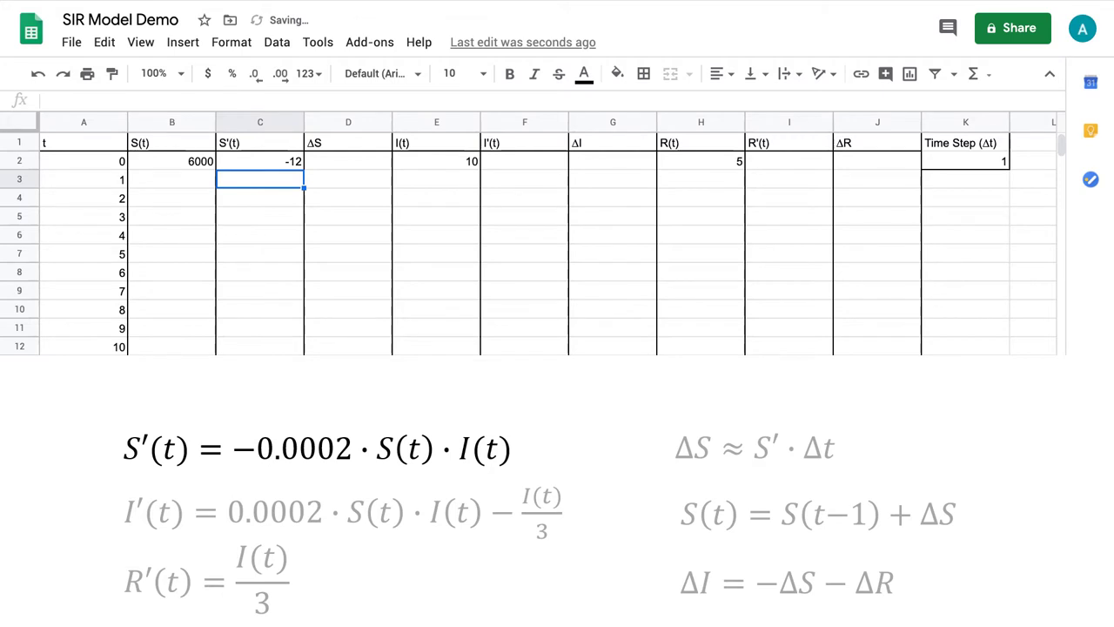
# - Enter the ΔS formula =C2*K$2 in cell D2, keeping the time step's row reference absolute
pyautogui.click(382, 162)
pyautogui.write('=')
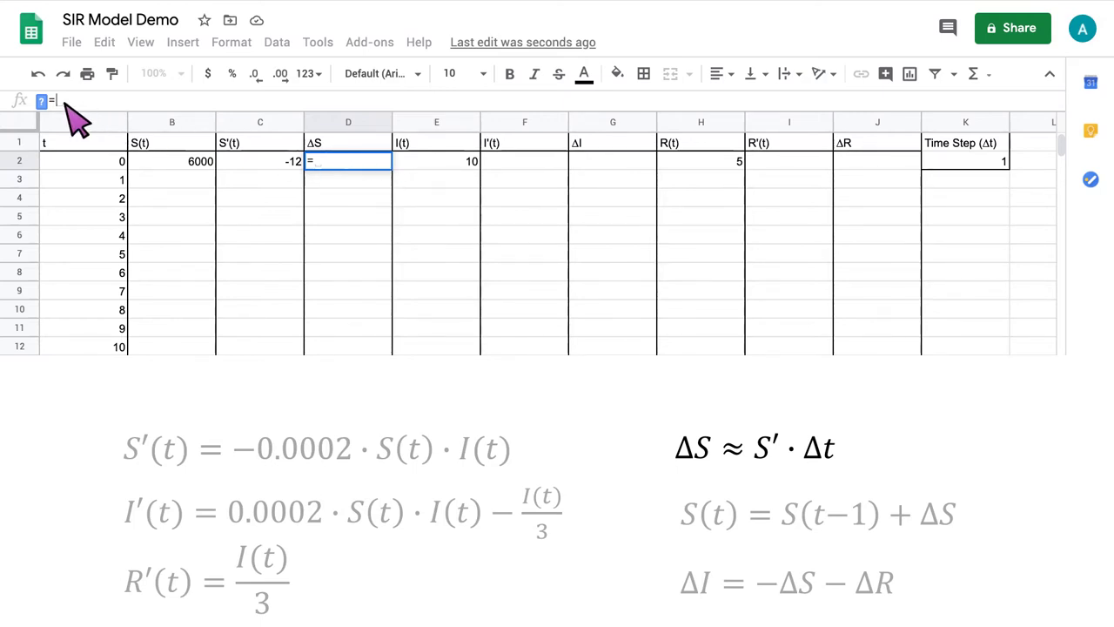
pyautogui.click(296, 163)
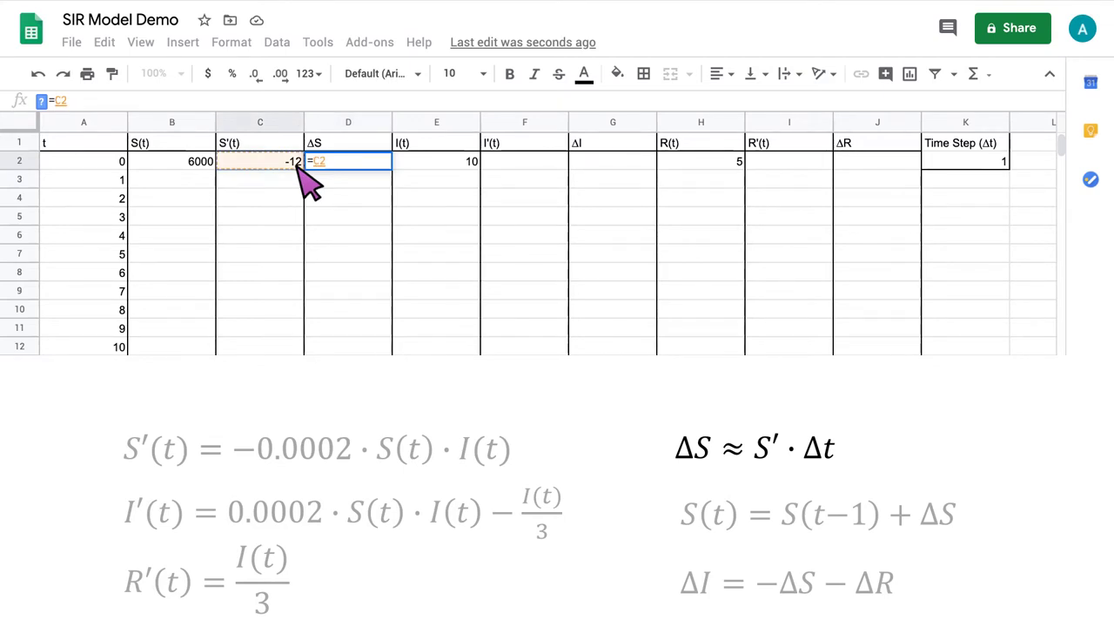
pyautogui.write('*')
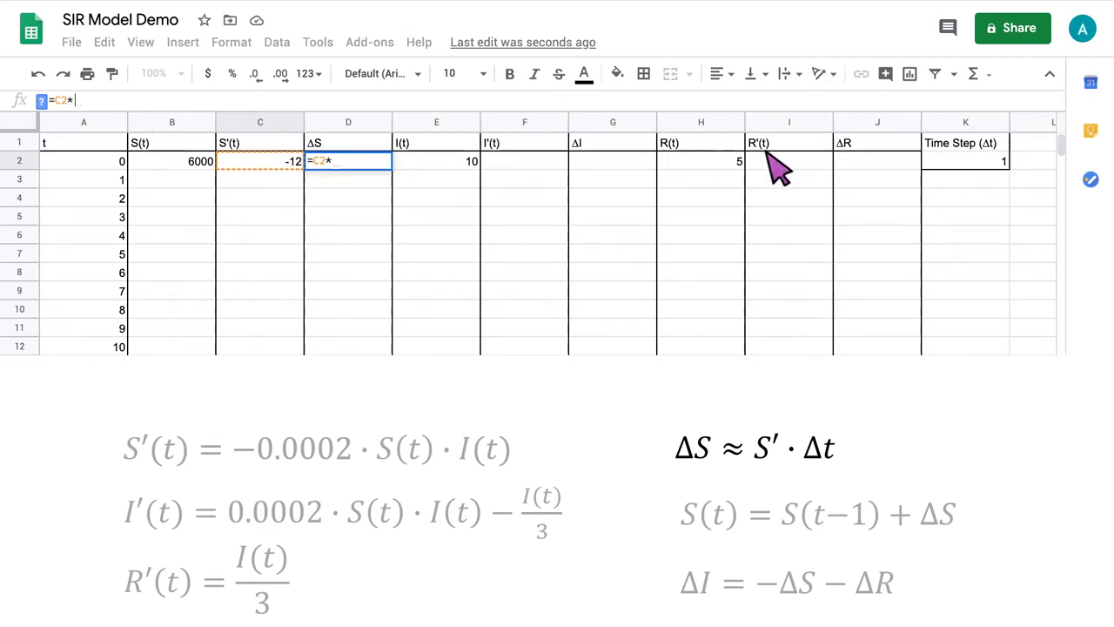
pyautogui.click(1007, 162)
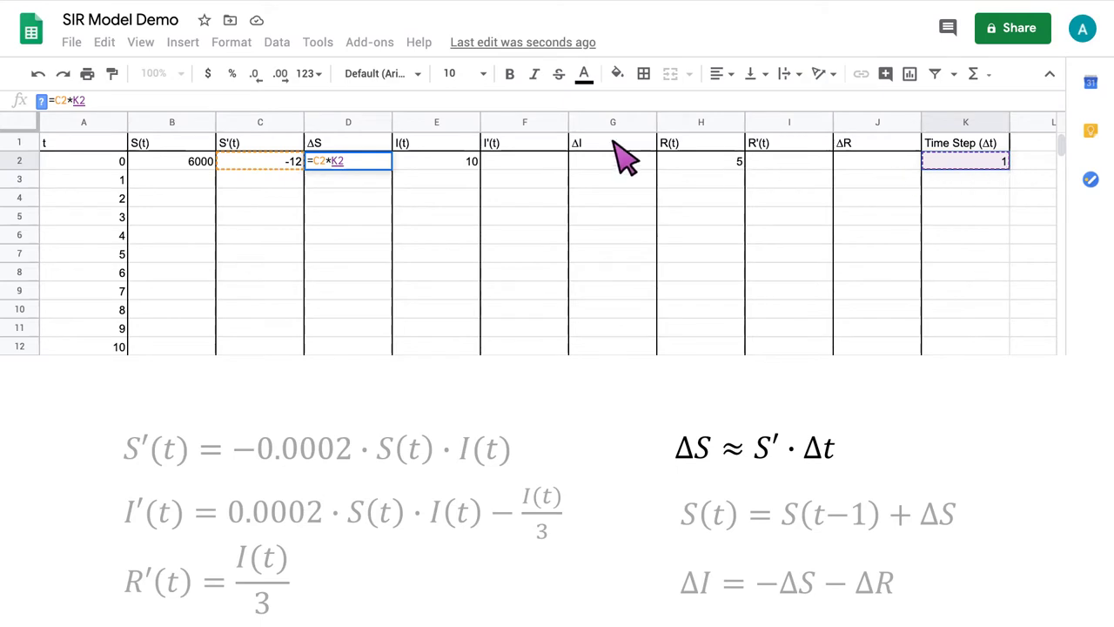
pyautogui.click(83, 109)
pyautogui.write('$')
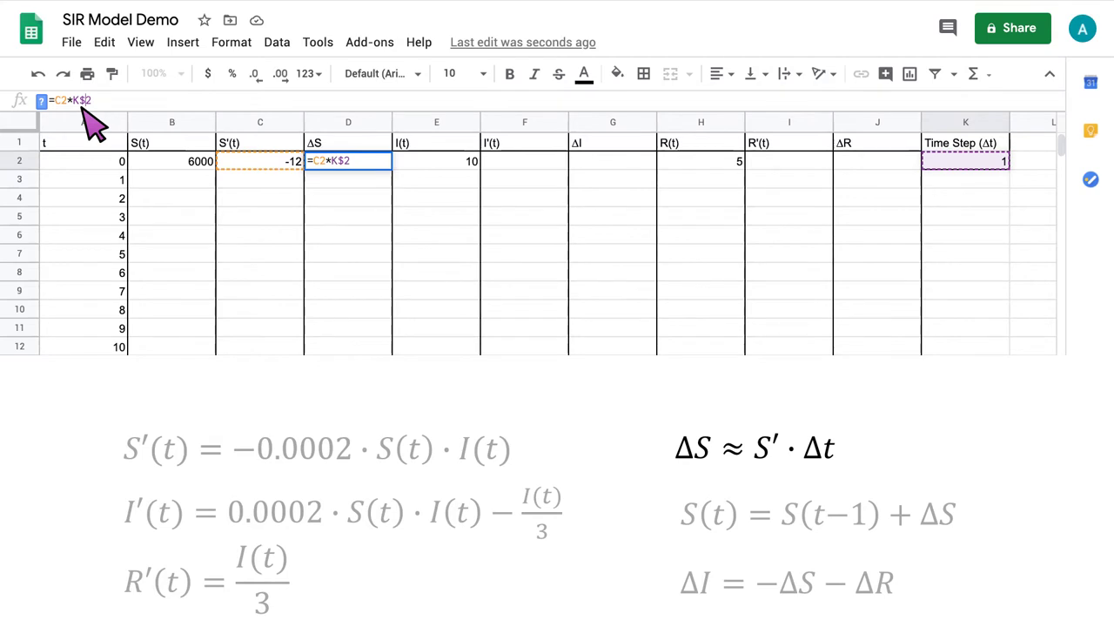
pyautogui.press('Return')
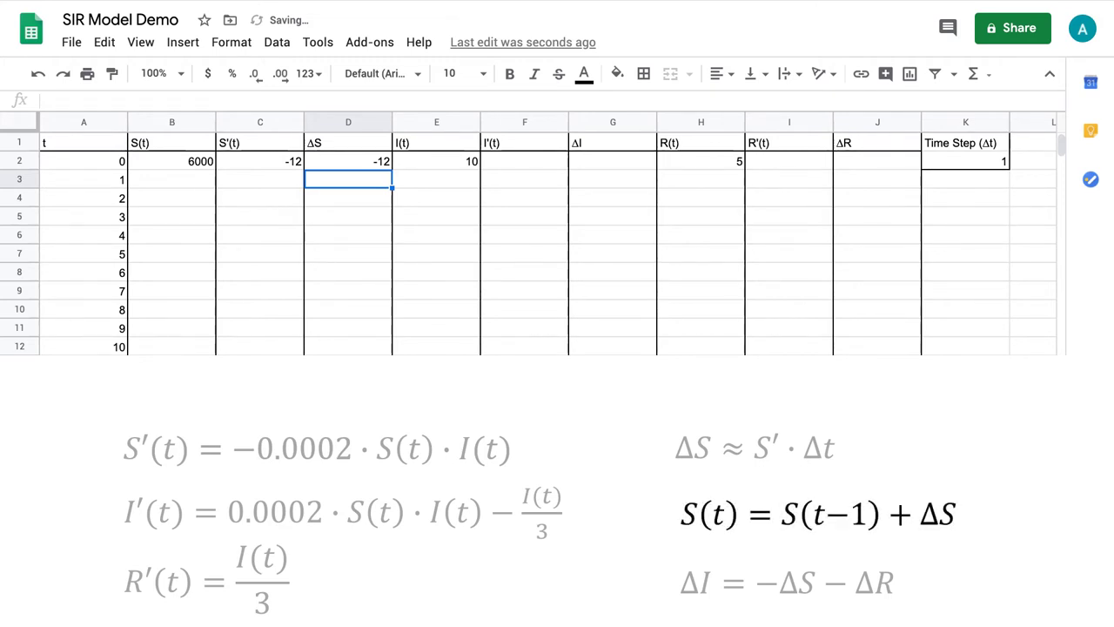
# - Calculate S(t) for t = 1 in cell B3 with the formula =B2+D2
pyautogui.click(211, 186)
pyautogui.write('=')
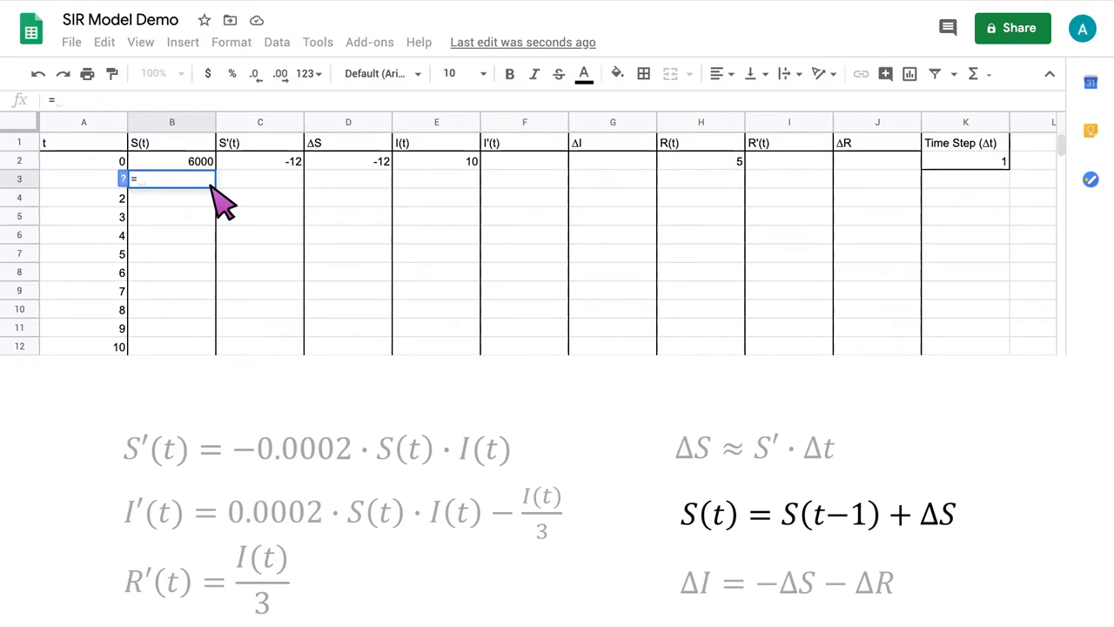
pyautogui.click(211, 165)
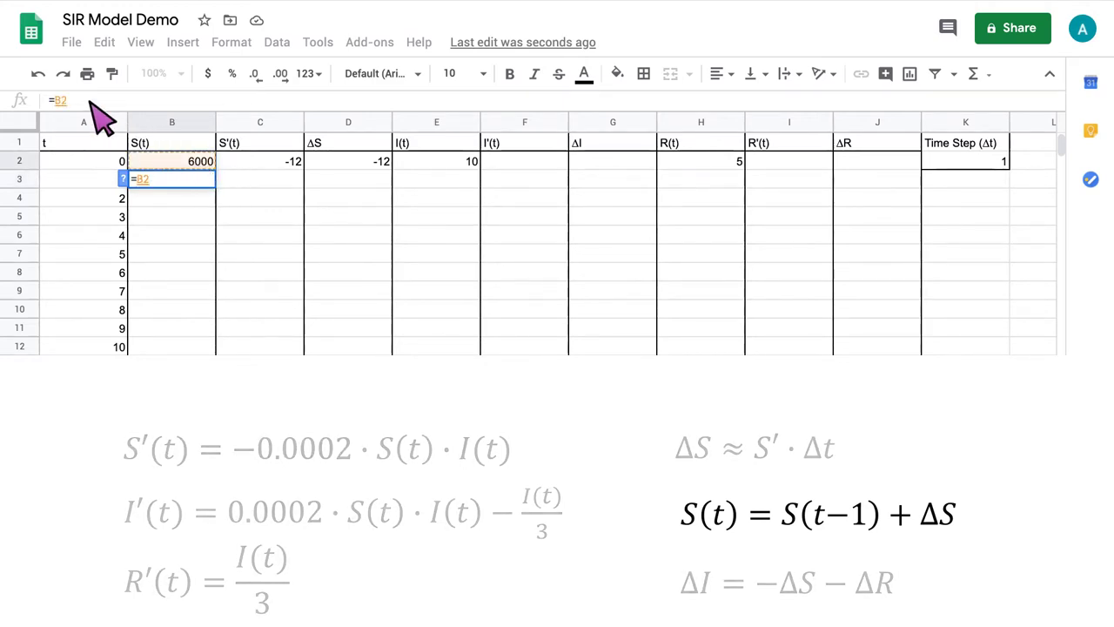
pyautogui.write('+D2')
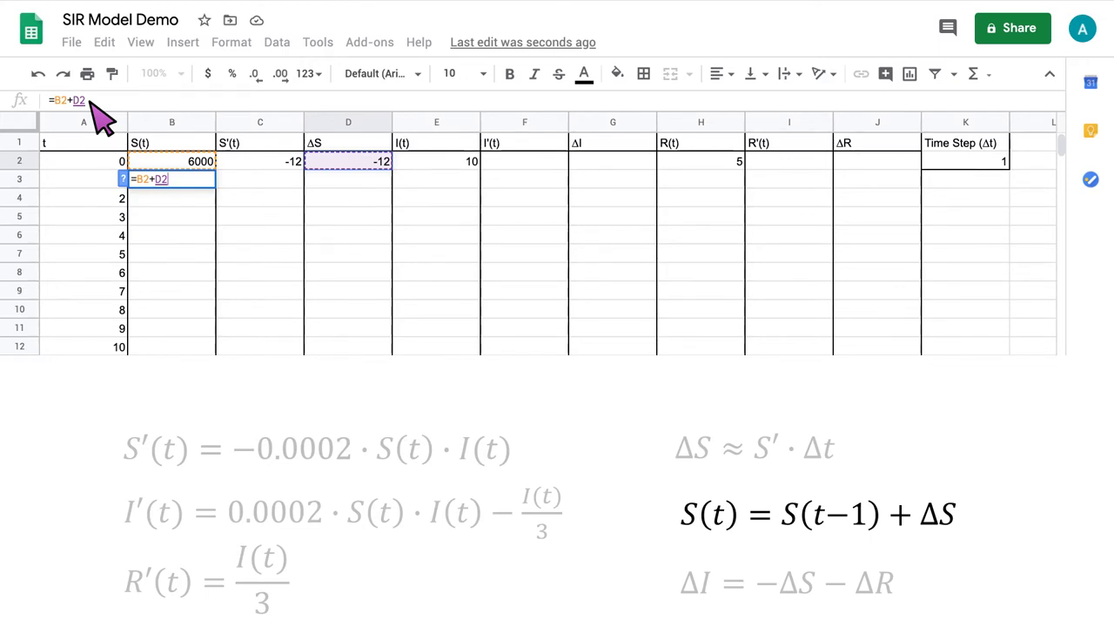
pyautogui.press('Return')
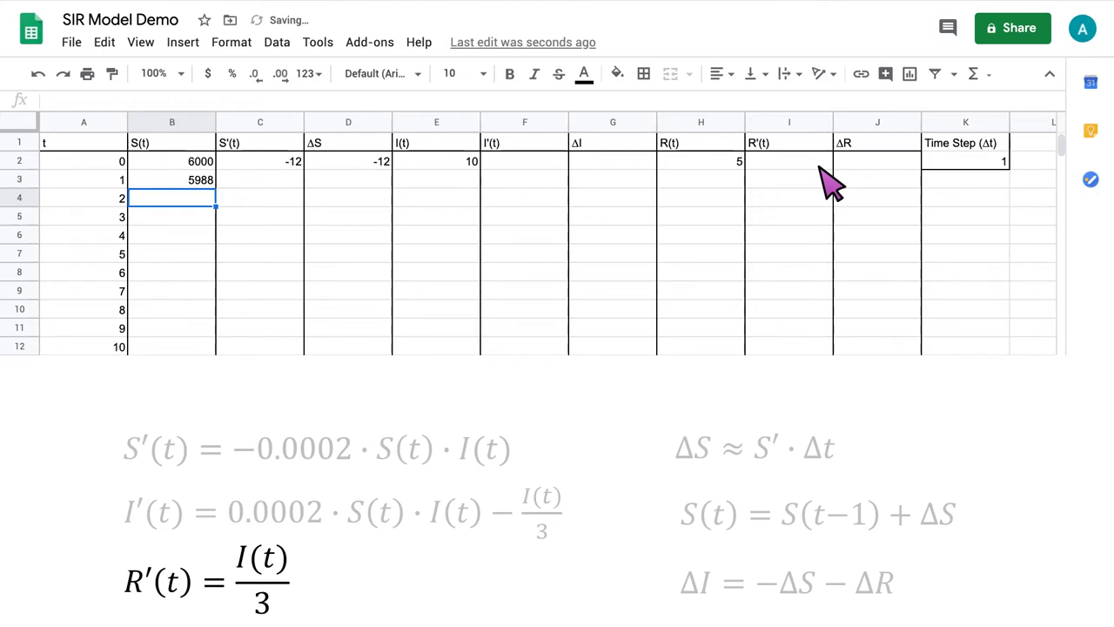
# - Enter the R'(t) formula =E2/3 in cell I2
pyautogui.click(786, 164)
pyautogui.write('=')
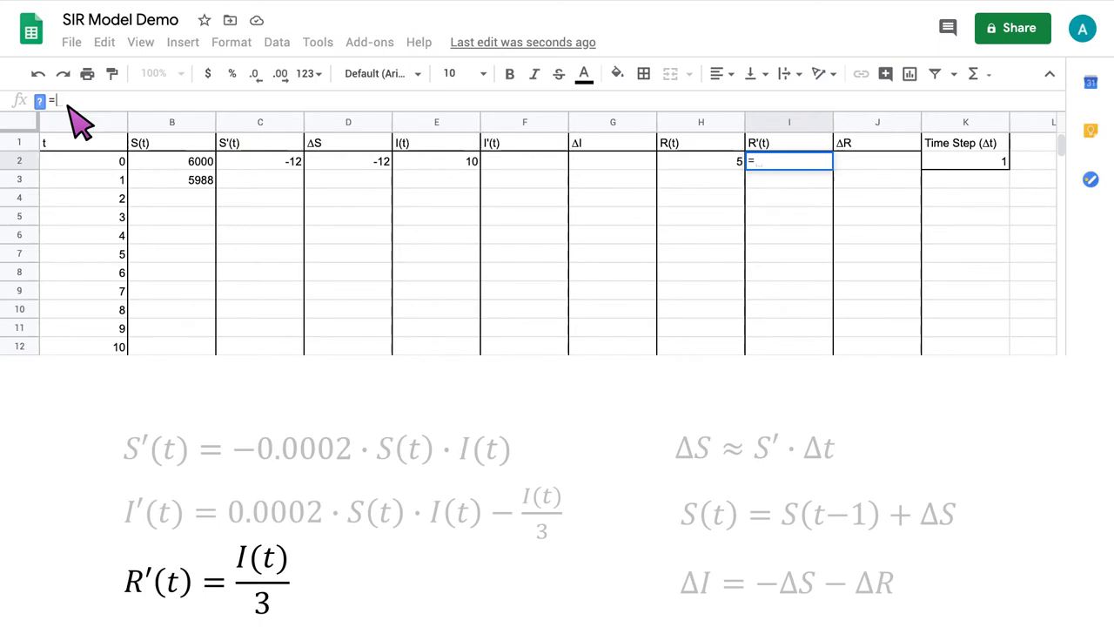
pyautogui.click(474, 166)
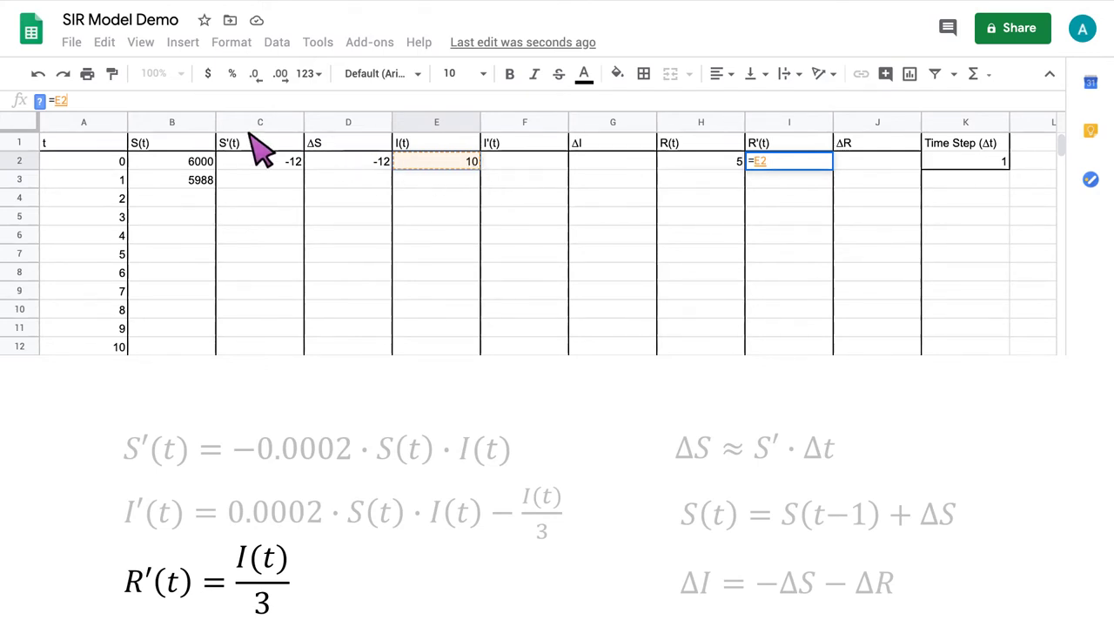
pyautogui.write('/3')
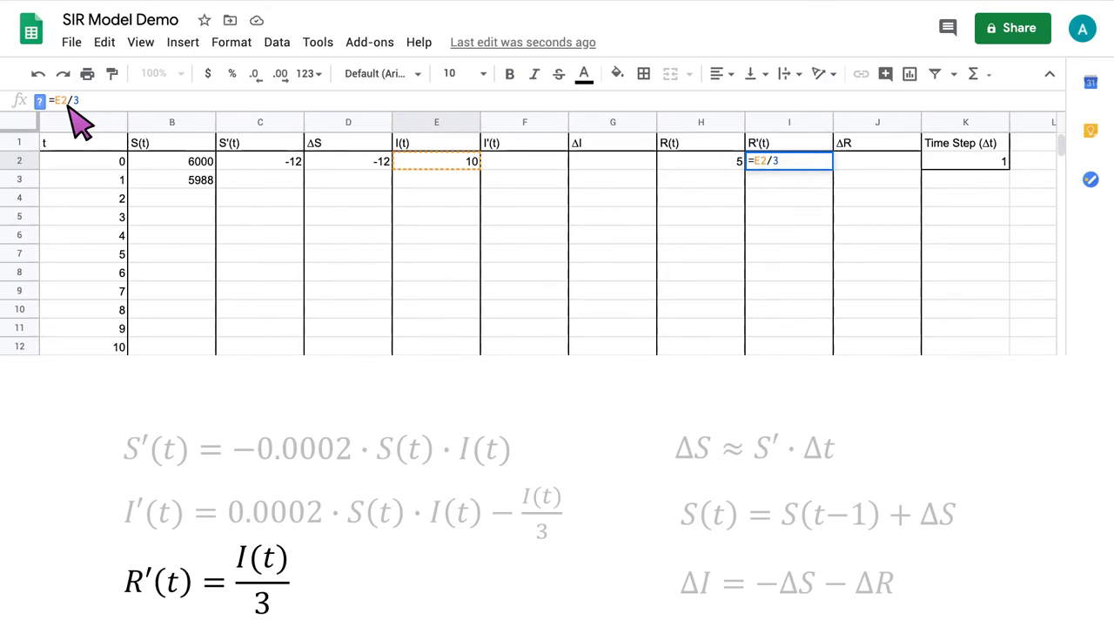
pyautogui.press('Return')
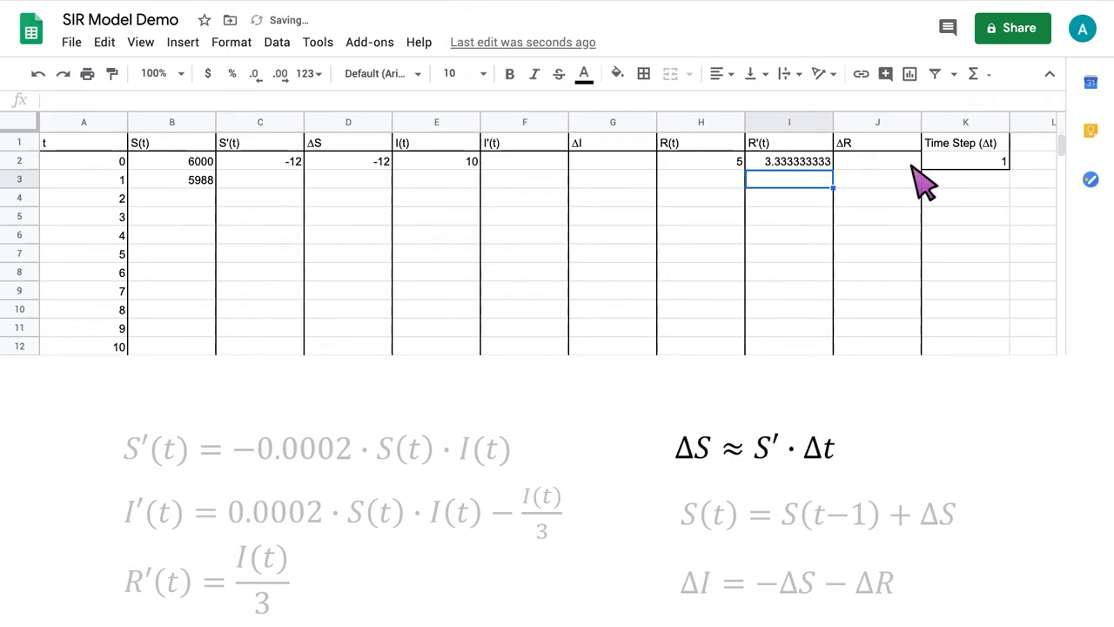
# - Enter the ΔR formula =I2*K$2 in cell J2, with the time step's row locked
pyautogui.click(912, 164)
pyautogui.write('=')
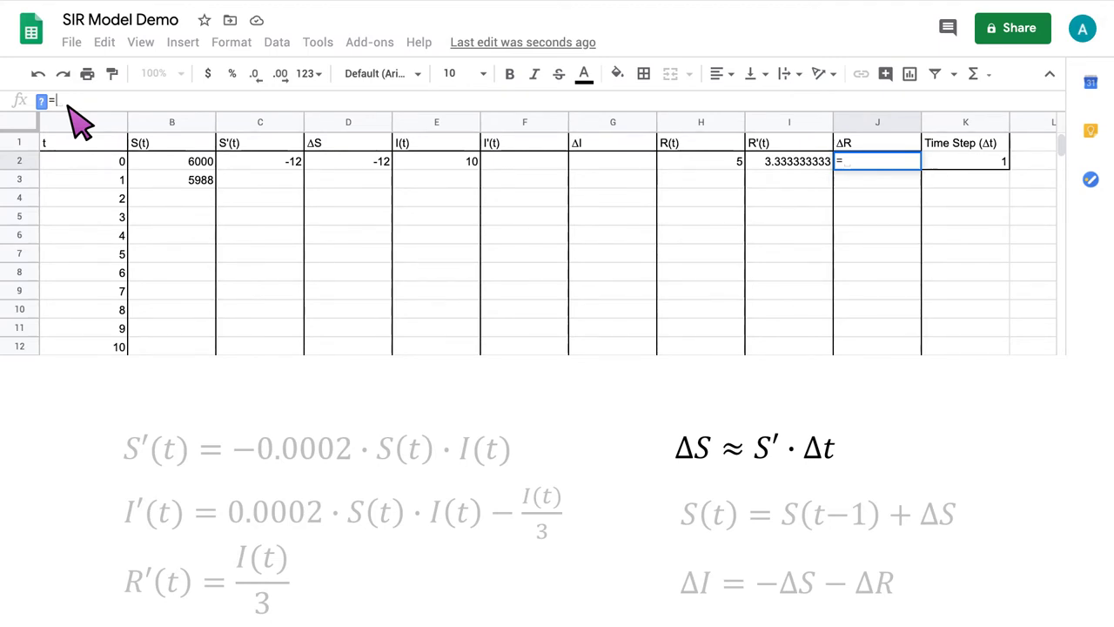
pyautogui.click(823, 166)
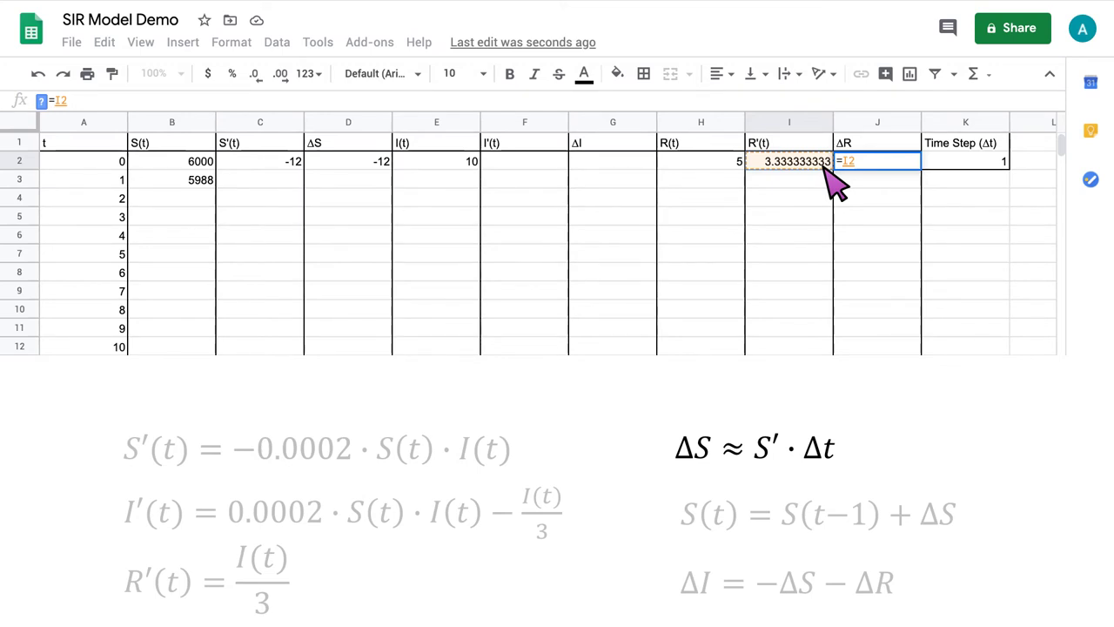
pyautogui.write('*')
pyautogui.click(1001, 166)
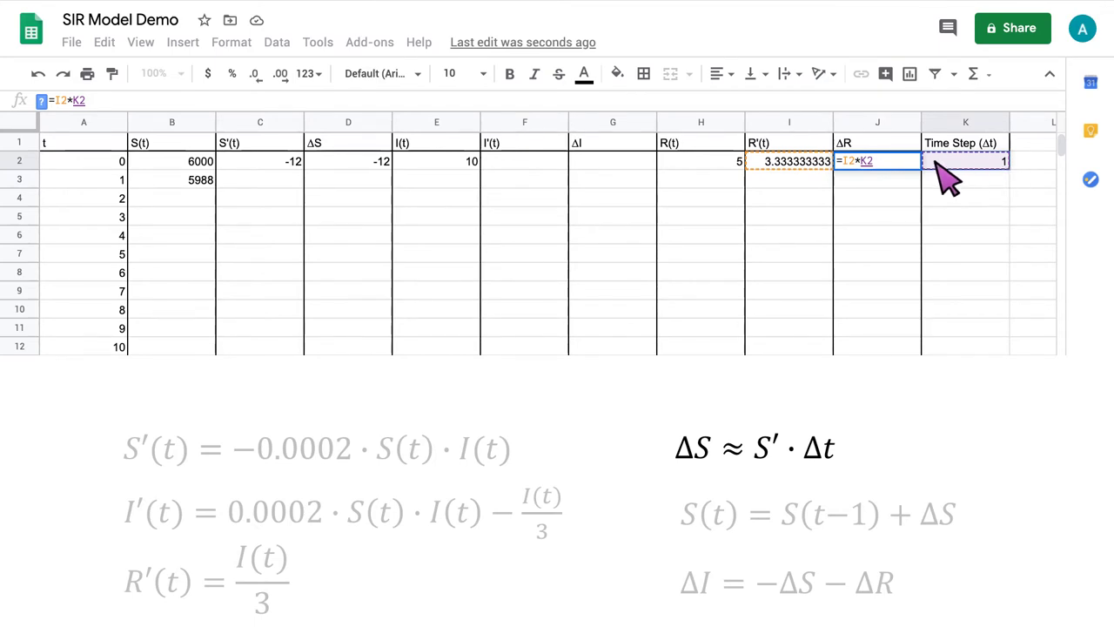
pyautogui.click(82, 103)
pyautogui.write('$')
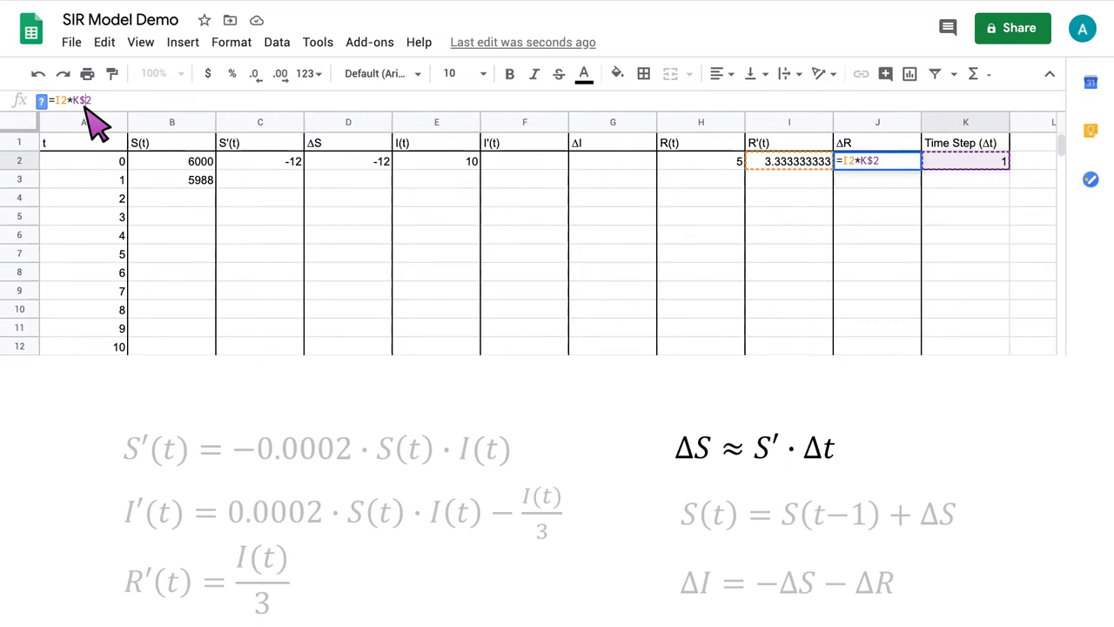
pyautogui.press('Return')
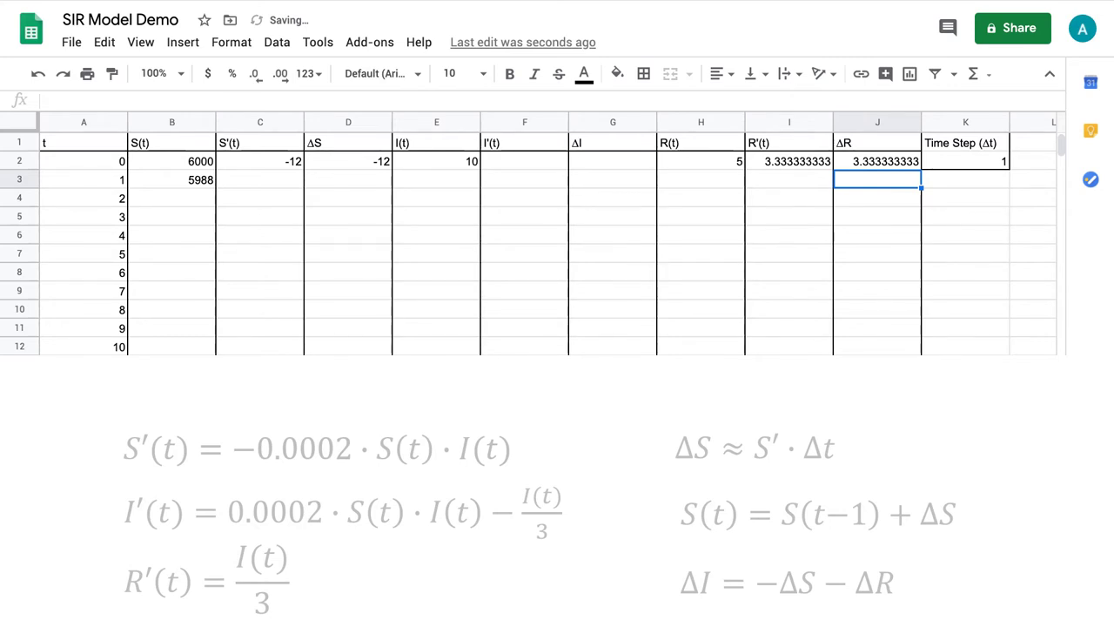
# - Calculate R(t) for t = 1 in cell H3 with the formula =H2+J2
pyautogui.click(734, 182)
pyautogui.write('=')
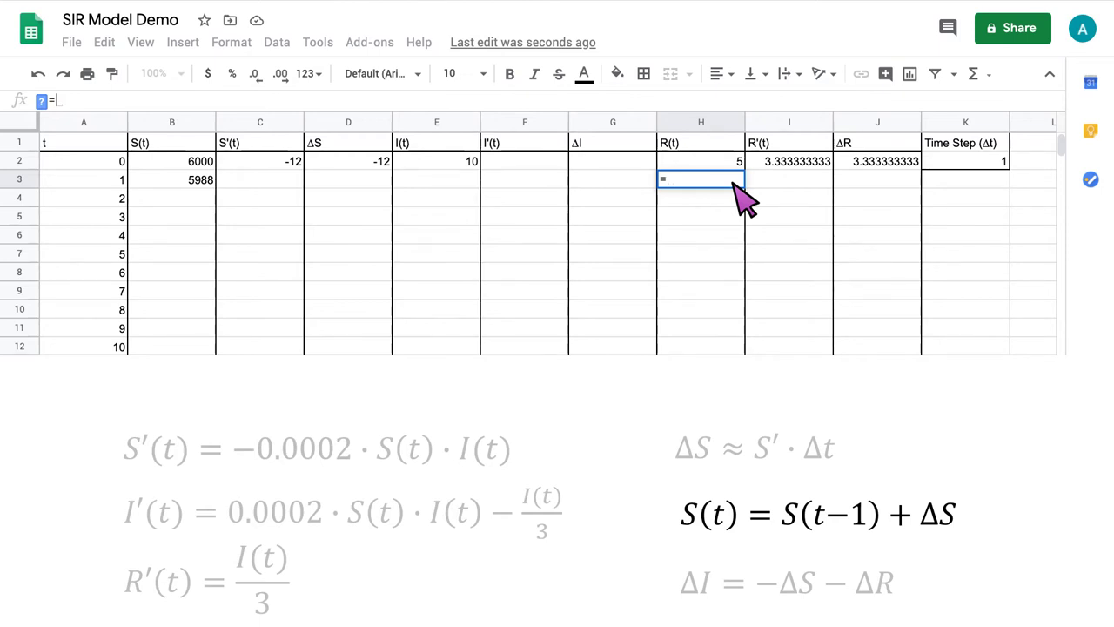
pyautogui.write('H2')
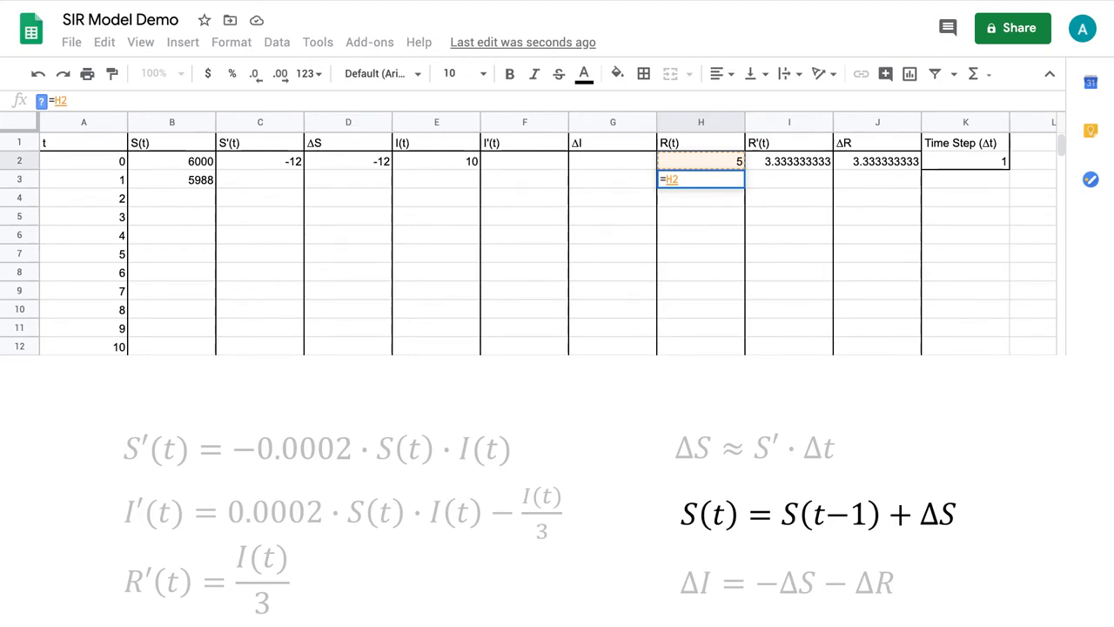
pyautogui.write('+J2')
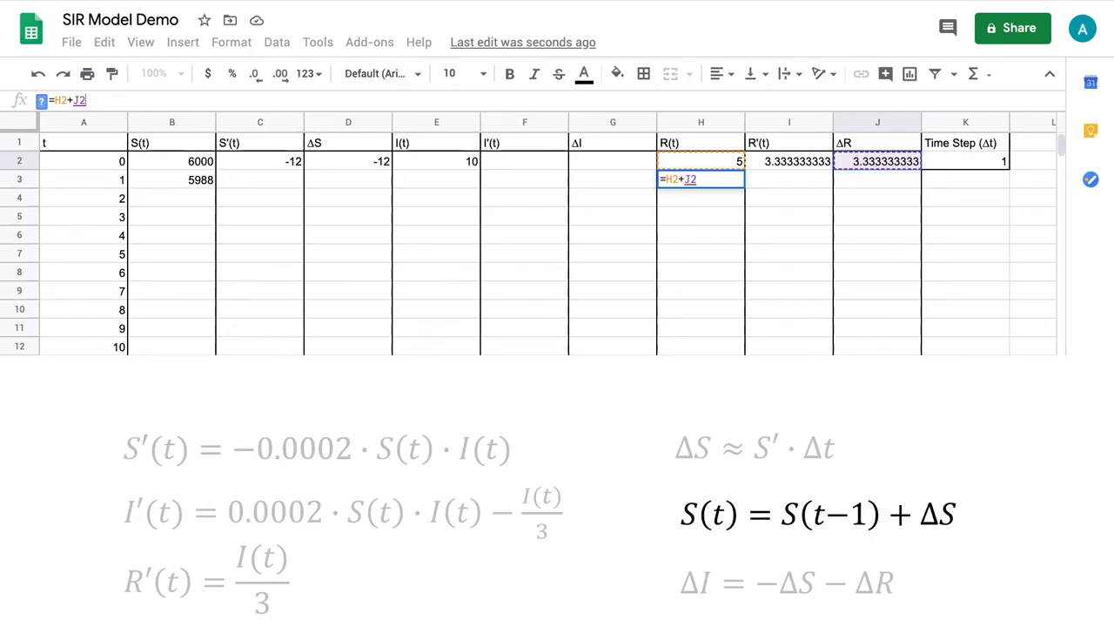
pyautogui.press('Return')
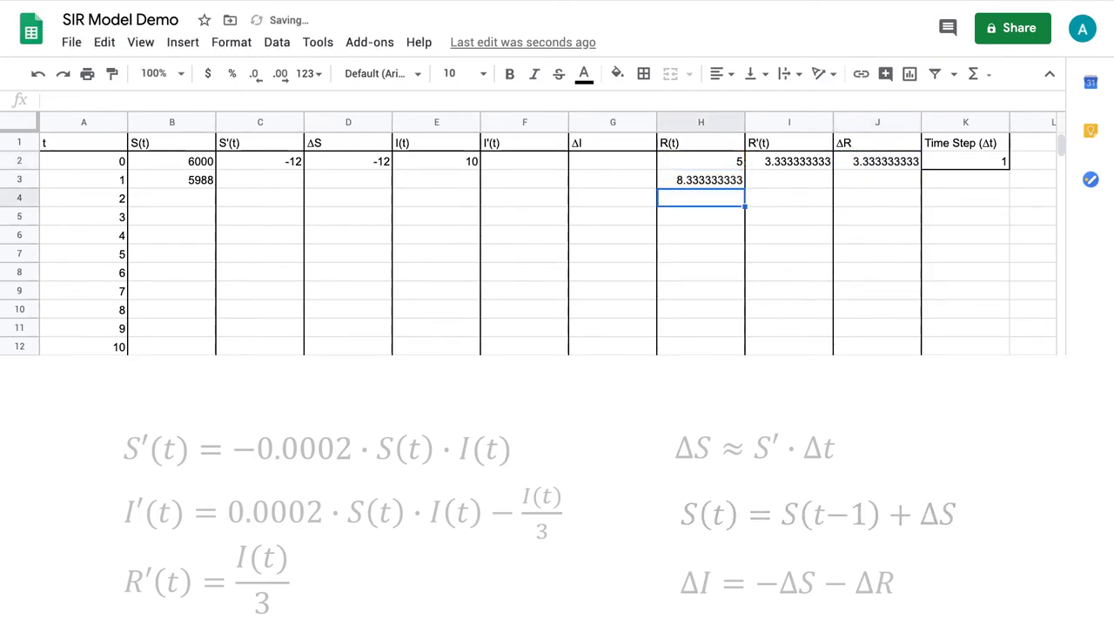
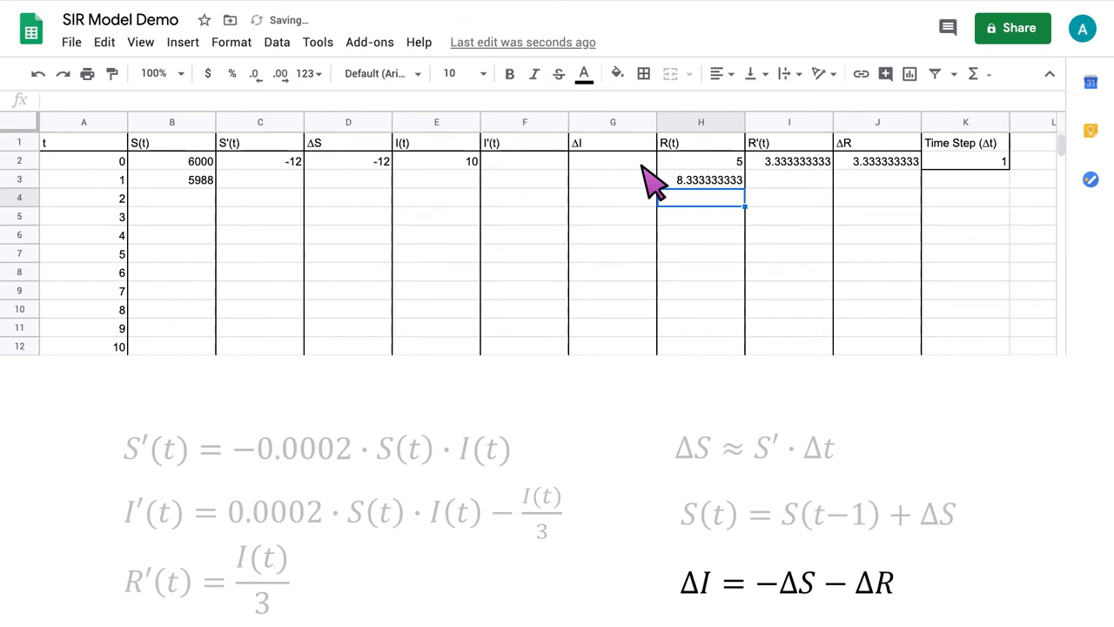
# - Enter the ΔI formula =-1*D2-J2 in cell G2
pyautogui.click(642, 162)
pyautogui.write('=')
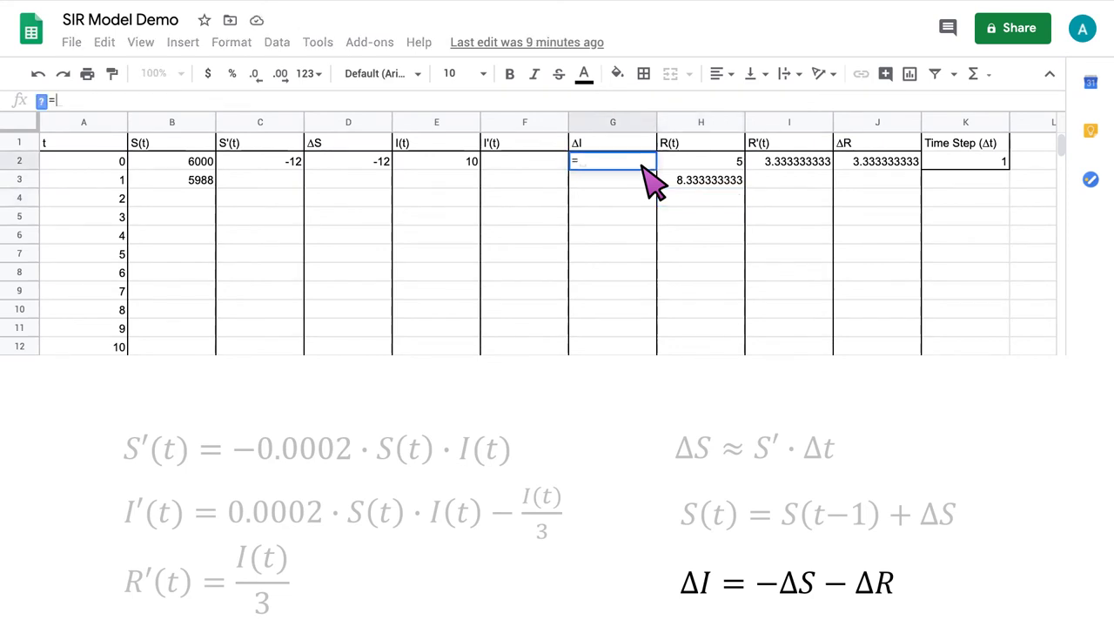
pyautogui.write('-1*D2')
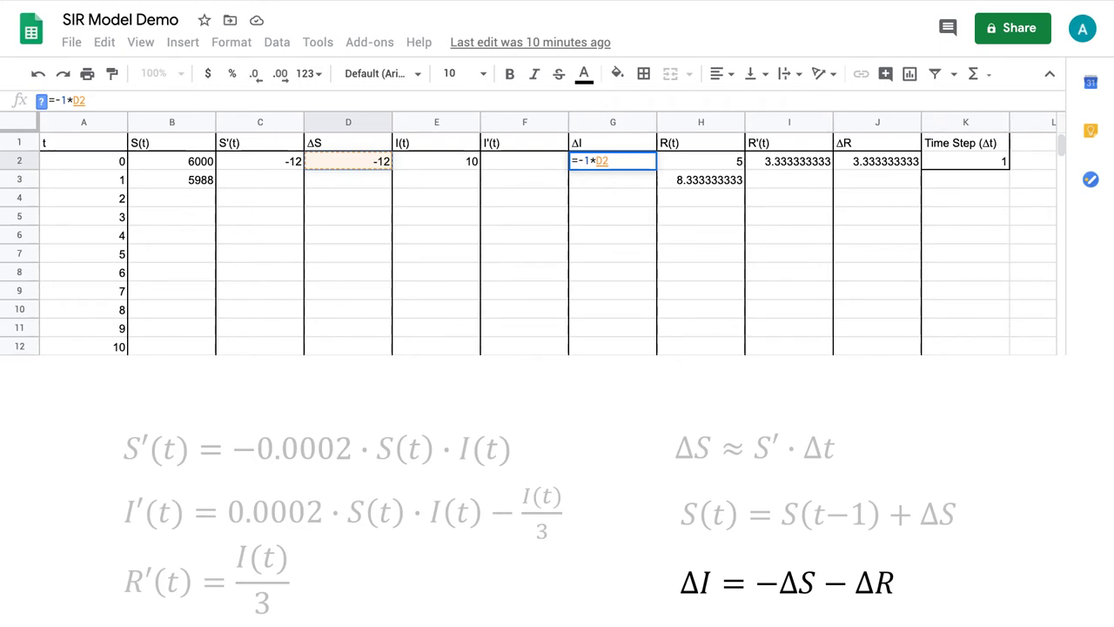
pyautogui.write('-J2')
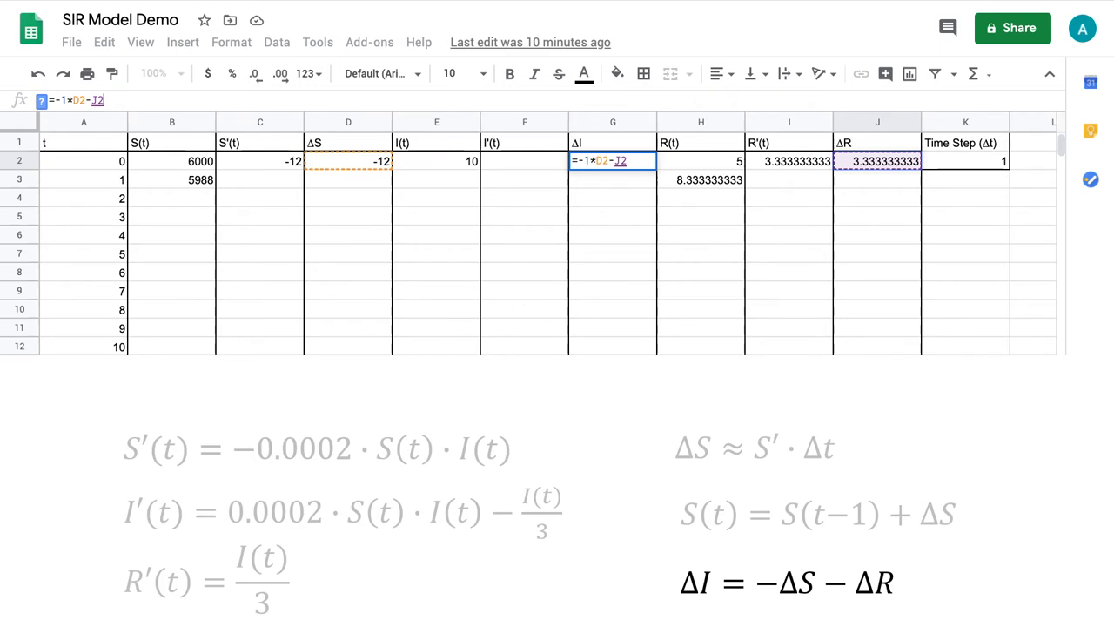
pyautogui.press('Return')
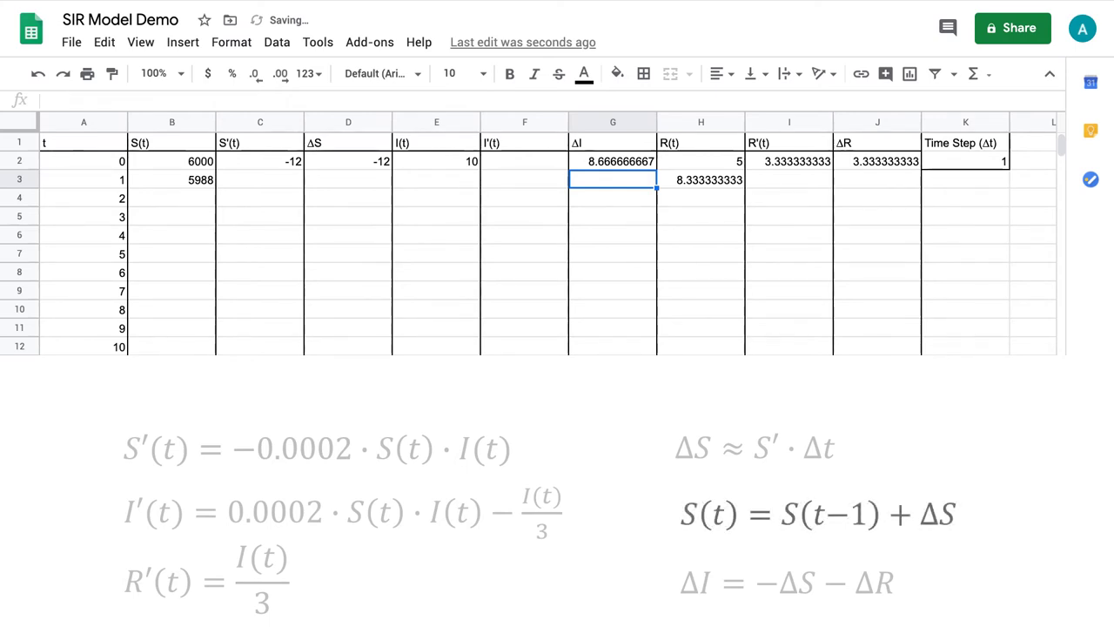
# - Calculate I(t) for t = 1 in cell E3 with the formula =E2+G2
pyautogui.click(471, 185)
pyautogui.write('=')
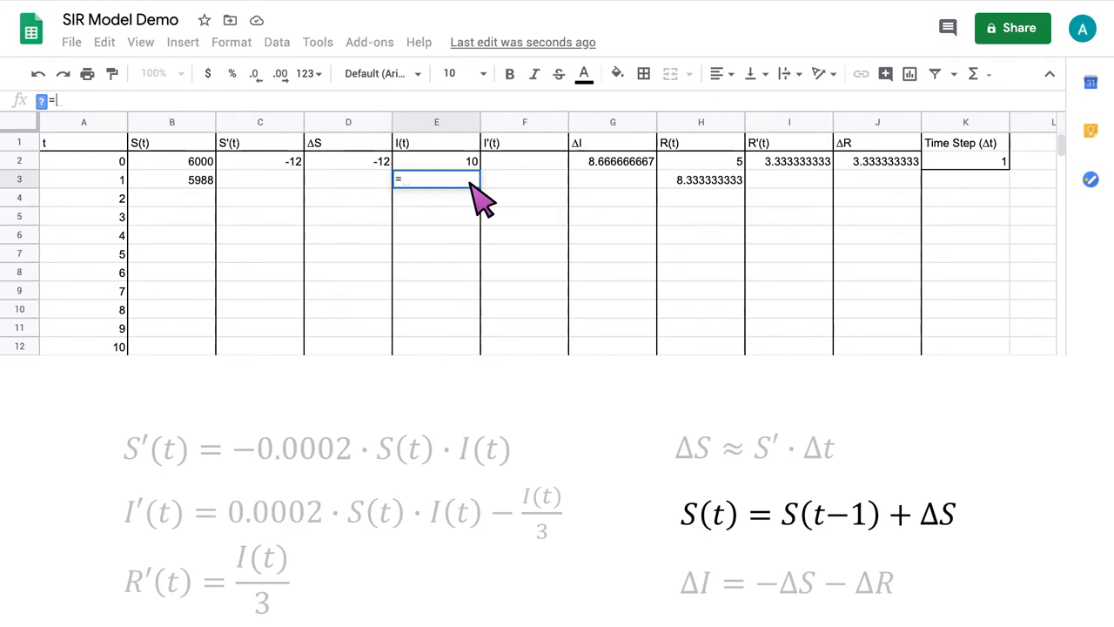
pyautogui.write('E2')
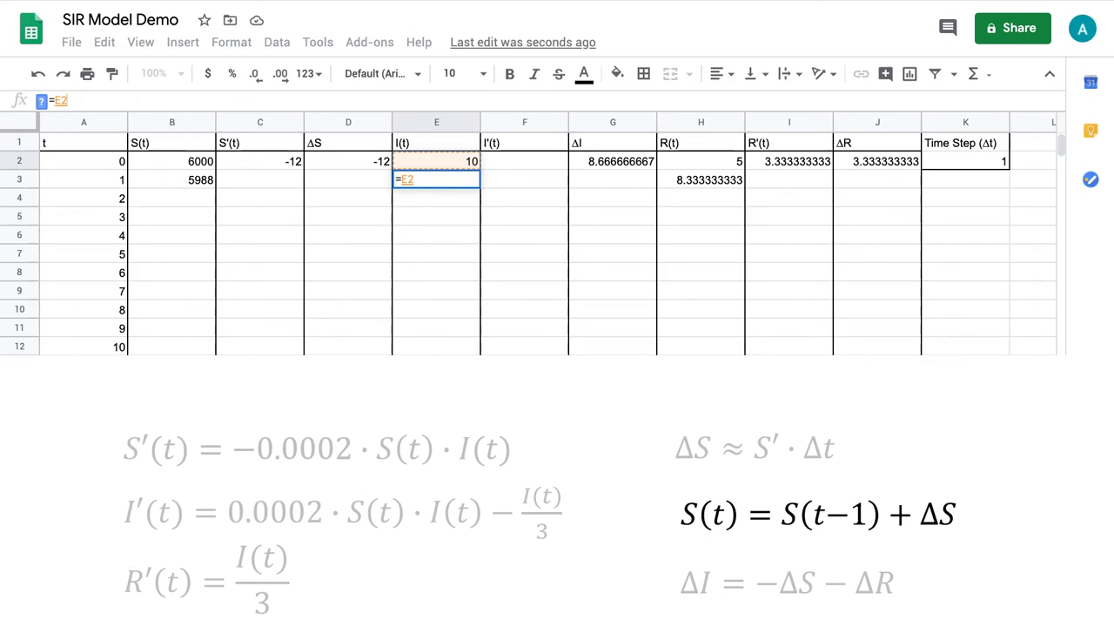
pyautogui.write('+G2')
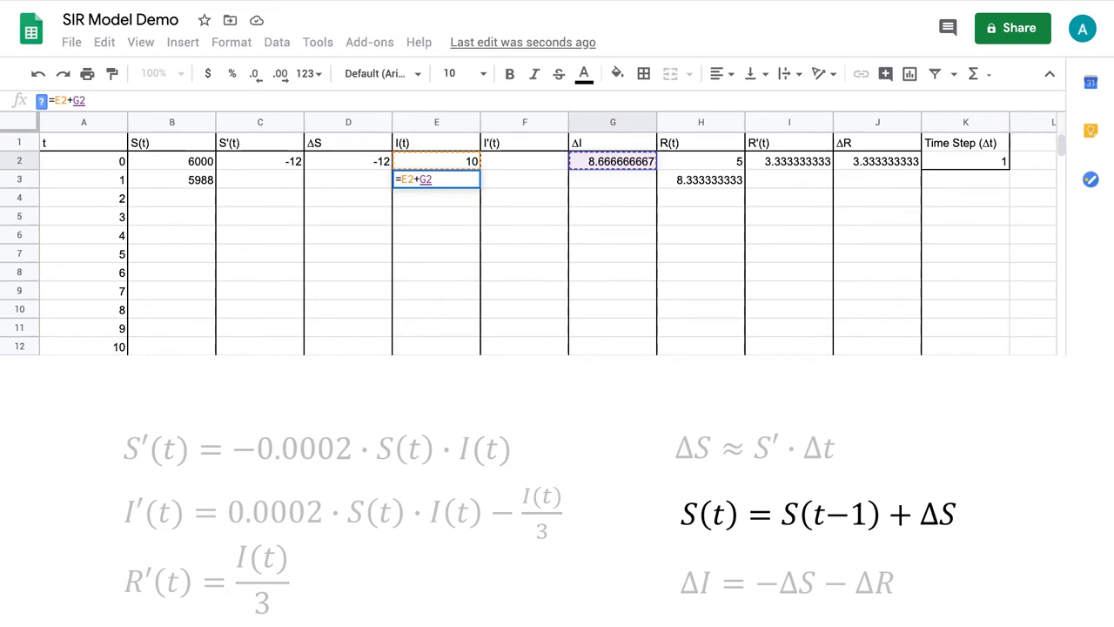
pyautogui.press('Return')
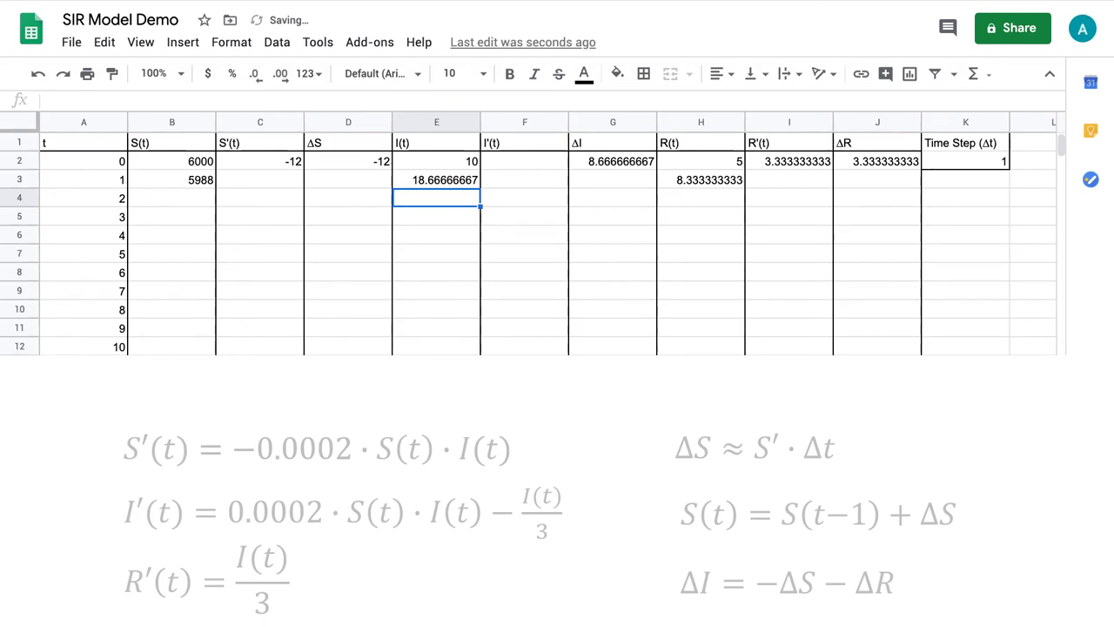
# - Fill the S(t) formula from cell B3 down to row 12, for t = 10
pyautogui.click(160, 181)
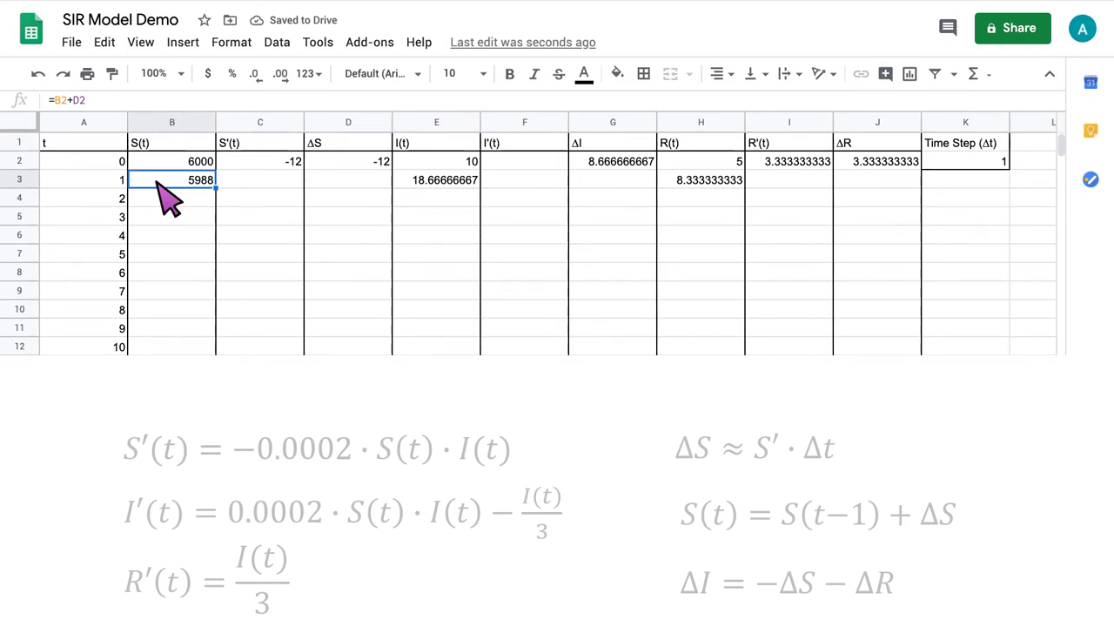
pyautogui.click(214, 188)
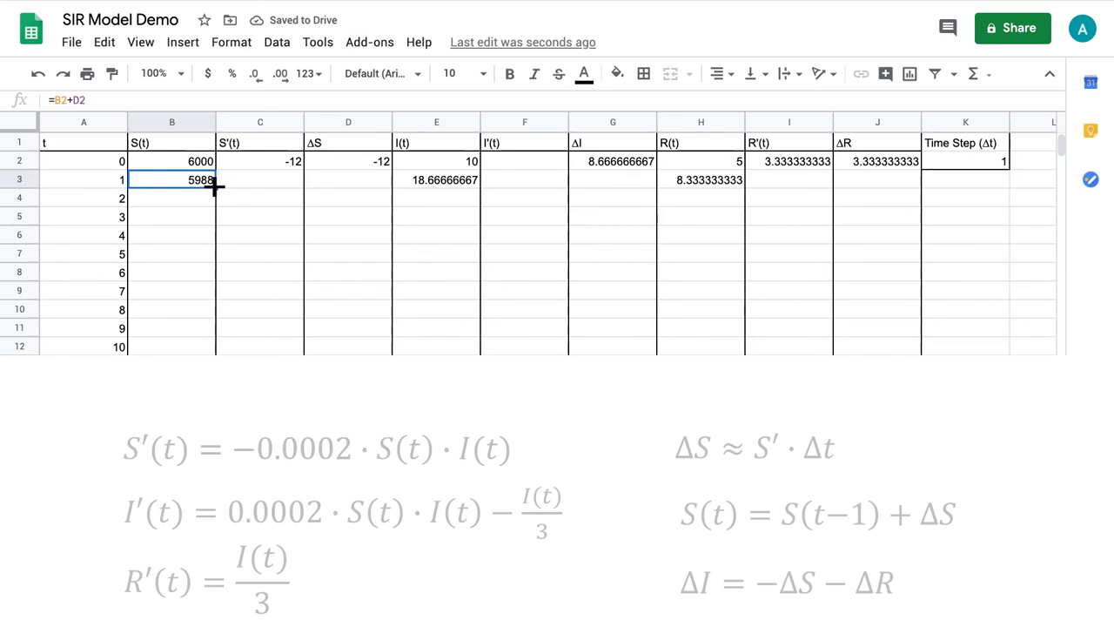
pyautogui.moveTo(214, 184); pyautogui.dragTo(215, 354)
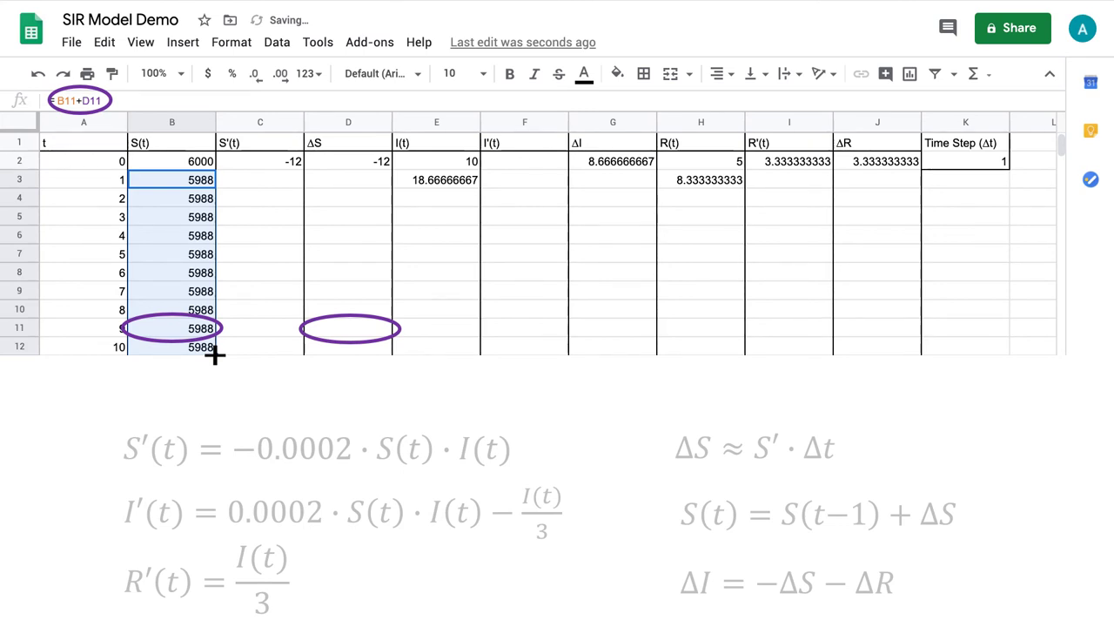
# - Fill the S'(t) formula in C2 and the ΔS formula in D2 down to row 12
pyautogui.click(247, 163)
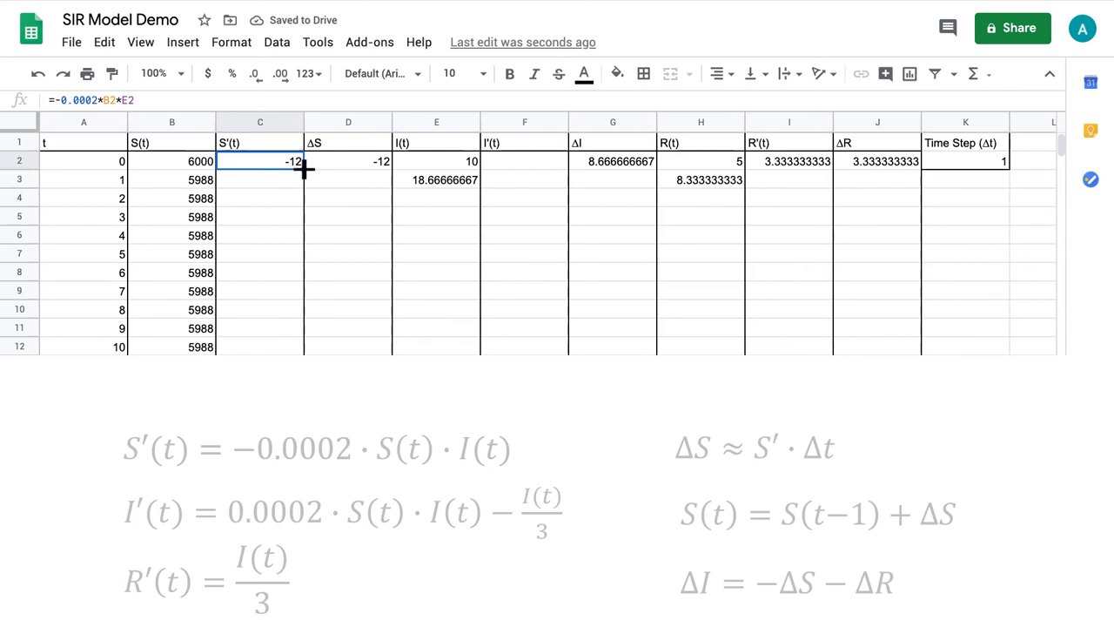
pyautogui.moveTo(303, 170); pyautogui.dragTo(304, 353)
pyautogui.click(335, 163)
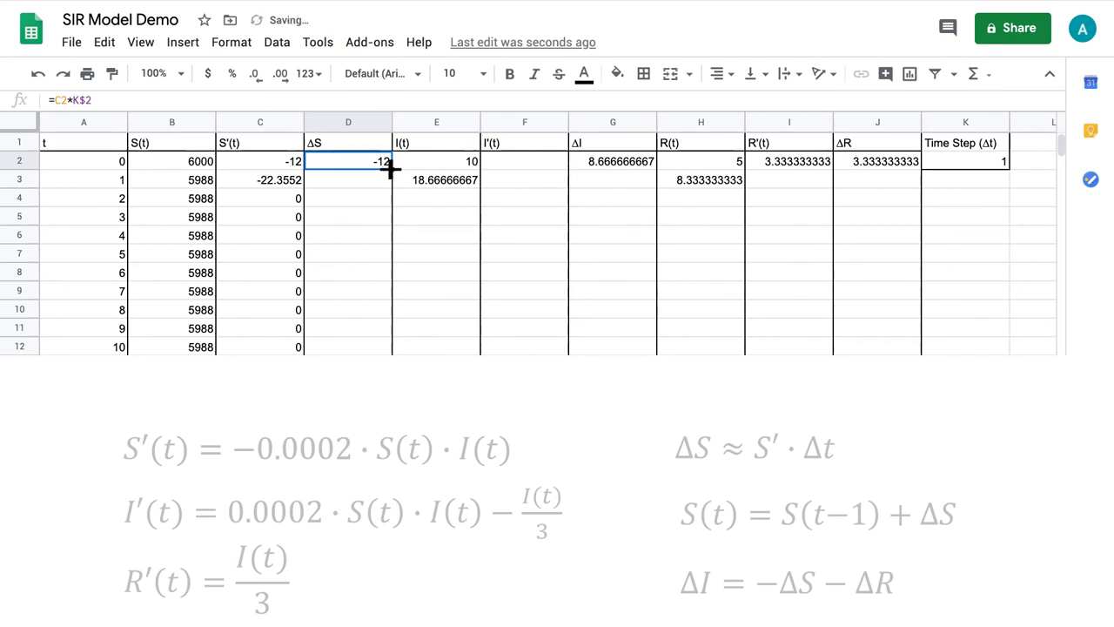
pyautogui.moveTo(391, 169); pyautogui.dragTo(391, 354)
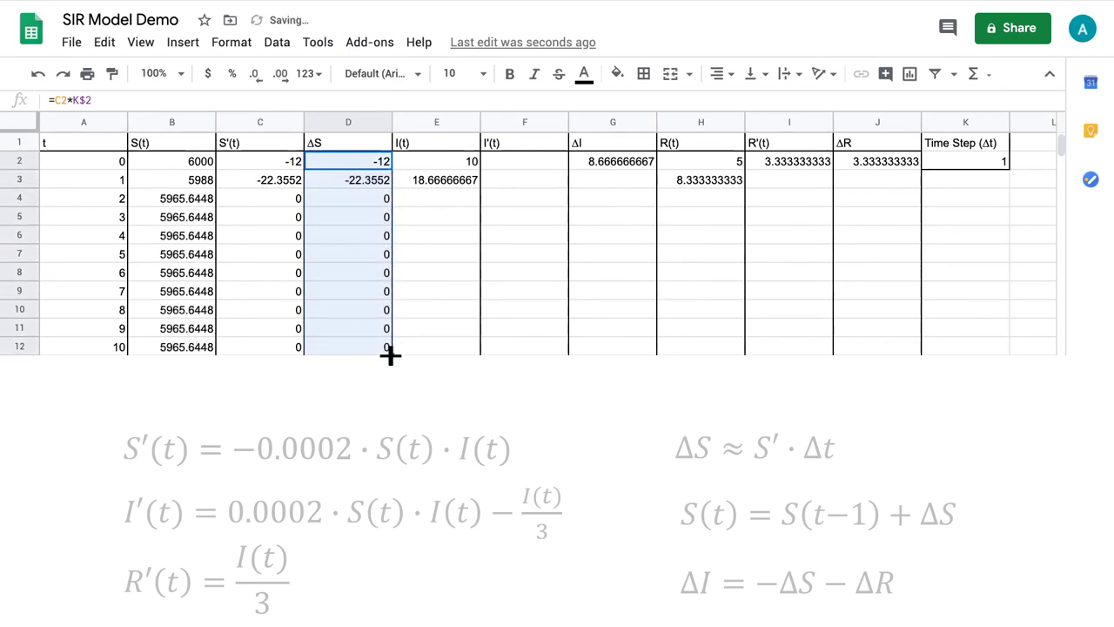
# - Fill the I(t) formula from E3 and the ΔI formula from G2 down to row 12
pyautogui.click(424, 187)
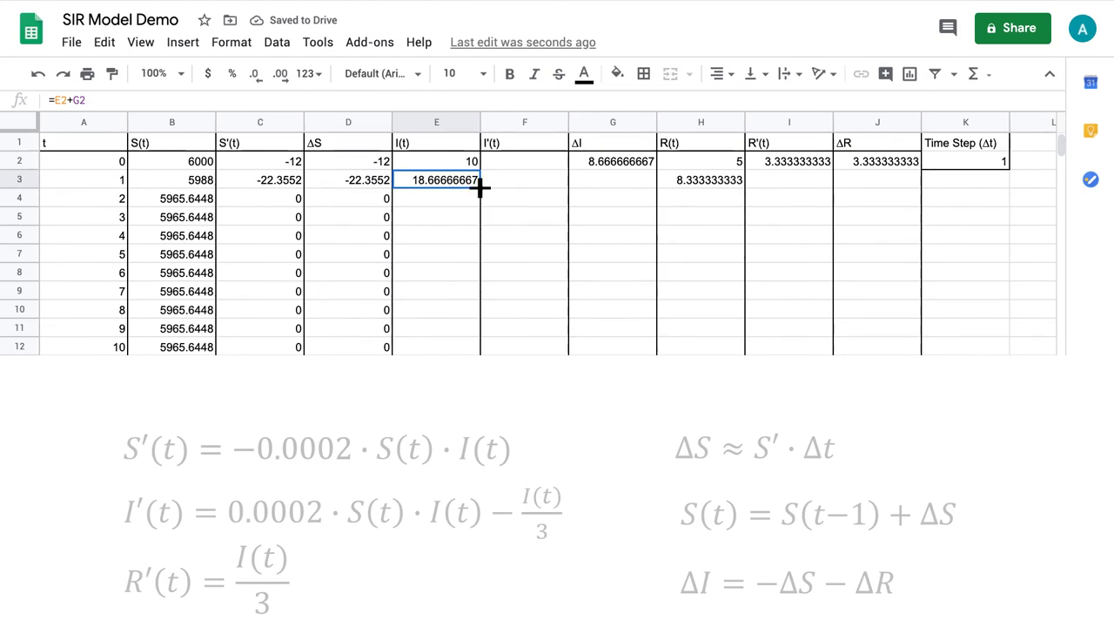
pyautogui.doubleClick(478, 186)
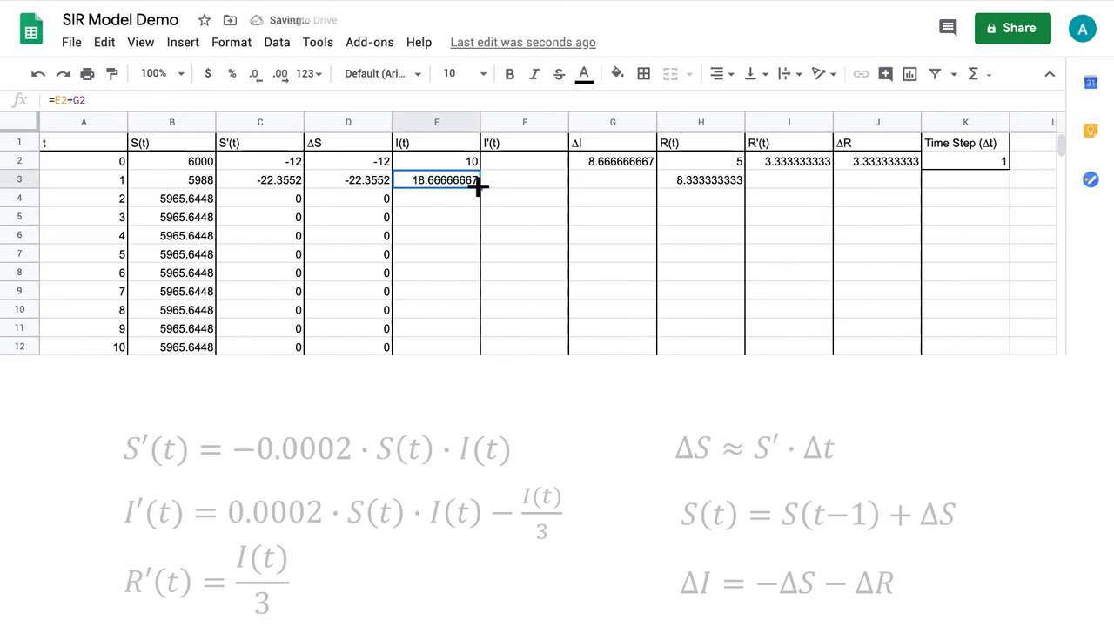
pyautogui.moveTo(478, 185); pyautogui.dragTo(478, 353)
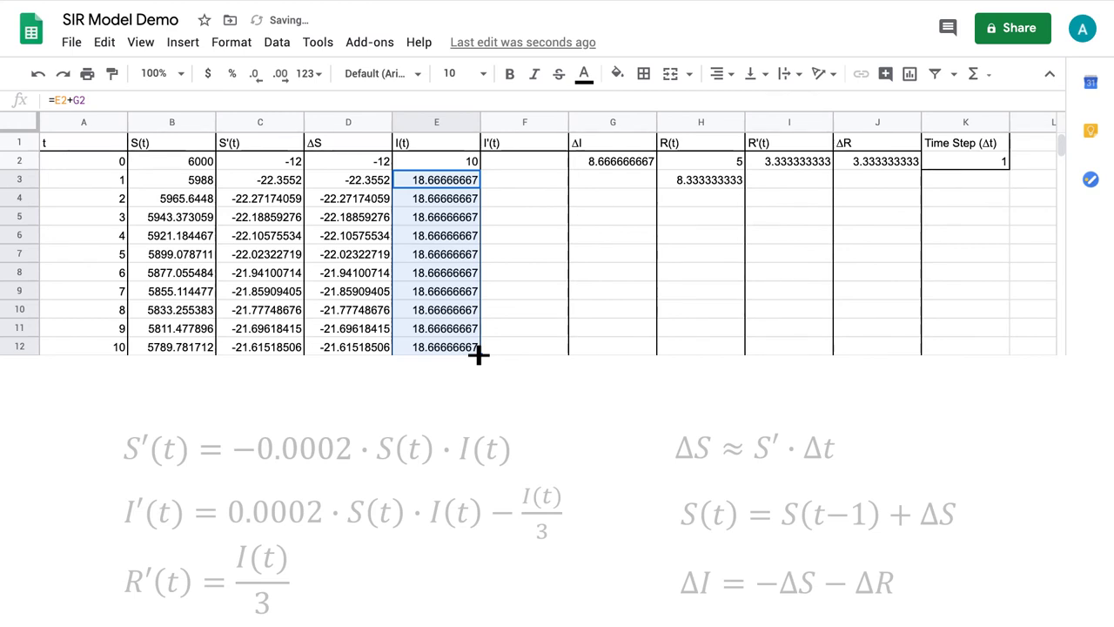
pyautogui.click(599, 165)
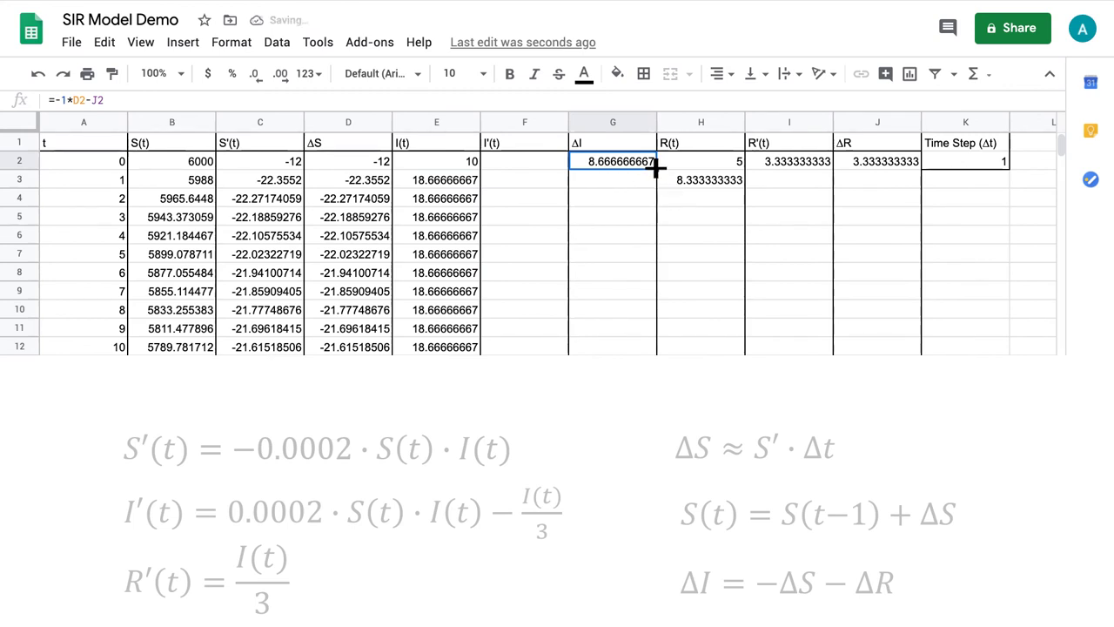
pyautogui.moveTo(657, 165); pyautogui.dragTo(656, 350)
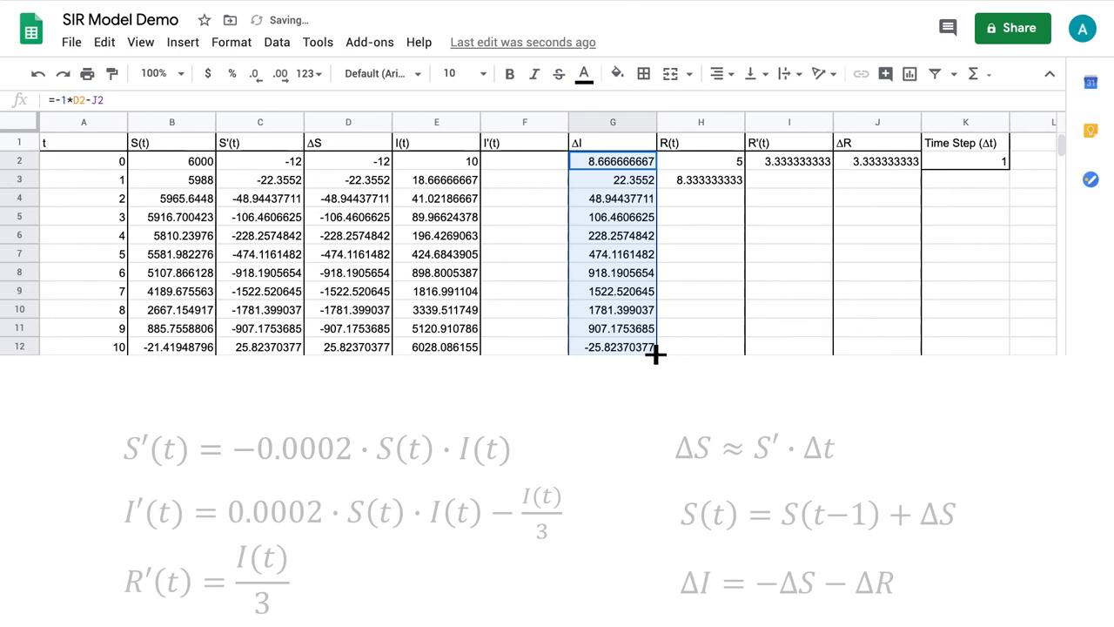
# - Fill the R(t) formula from cell H3 down to row 12
pyautogui.click(687, 185)
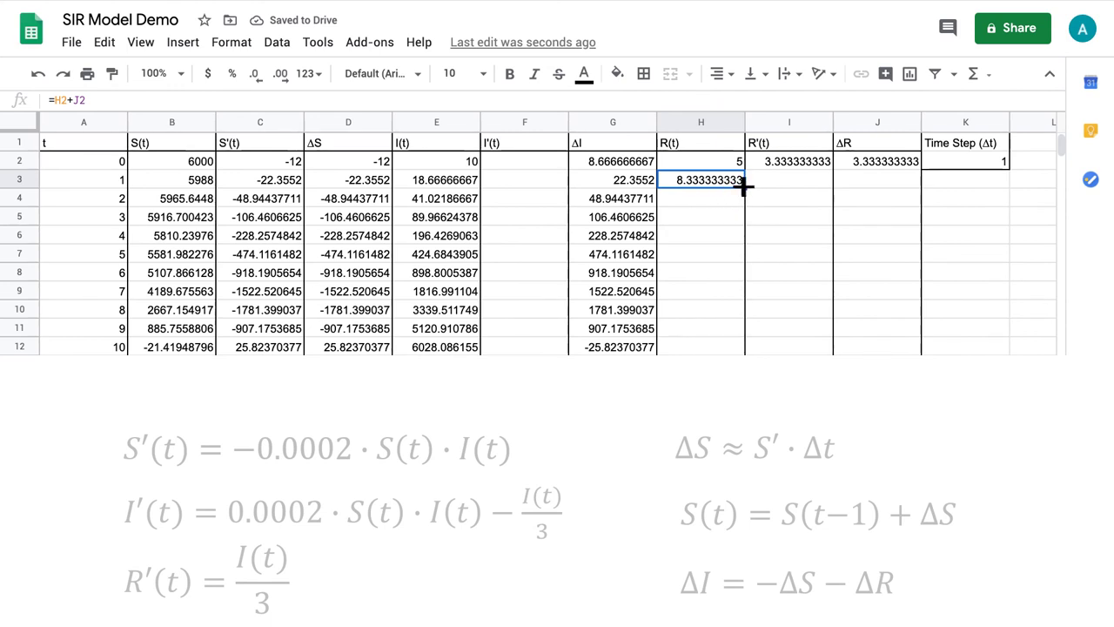
pyautogui.moveTo(744, 186); pyautogui.dragTo(745, 355)
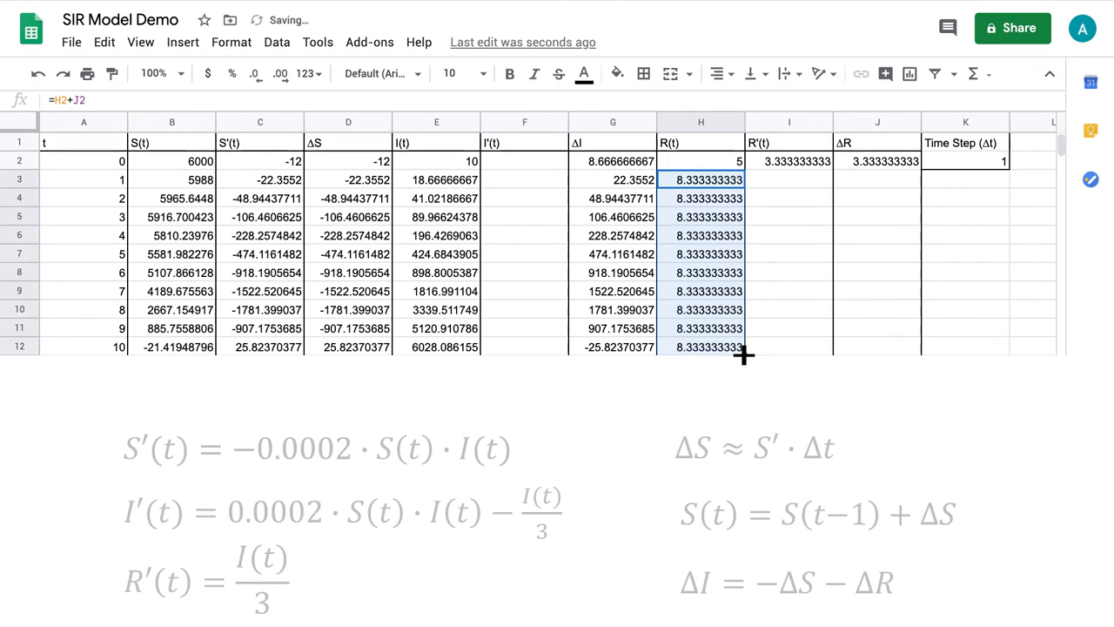
# - Fill the R'(t) formula in I2 and the ΔR formula in J2 down to row 12
pyautogui.click(775, 164)
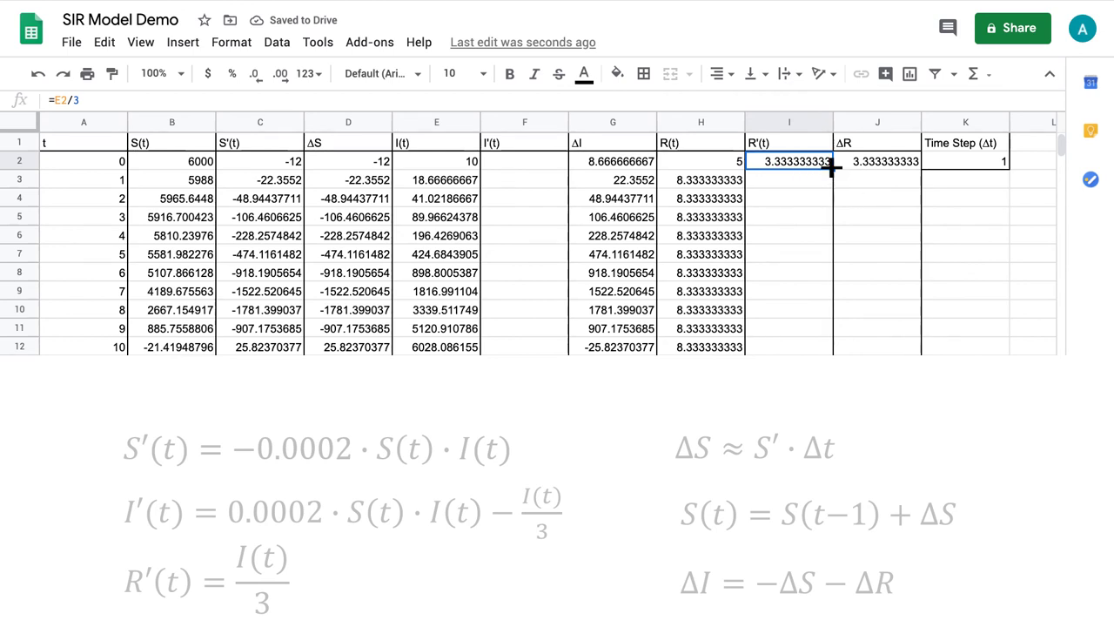
pyautogui.moveTo(833, 167); pyautogui.dragTo(833, 354)
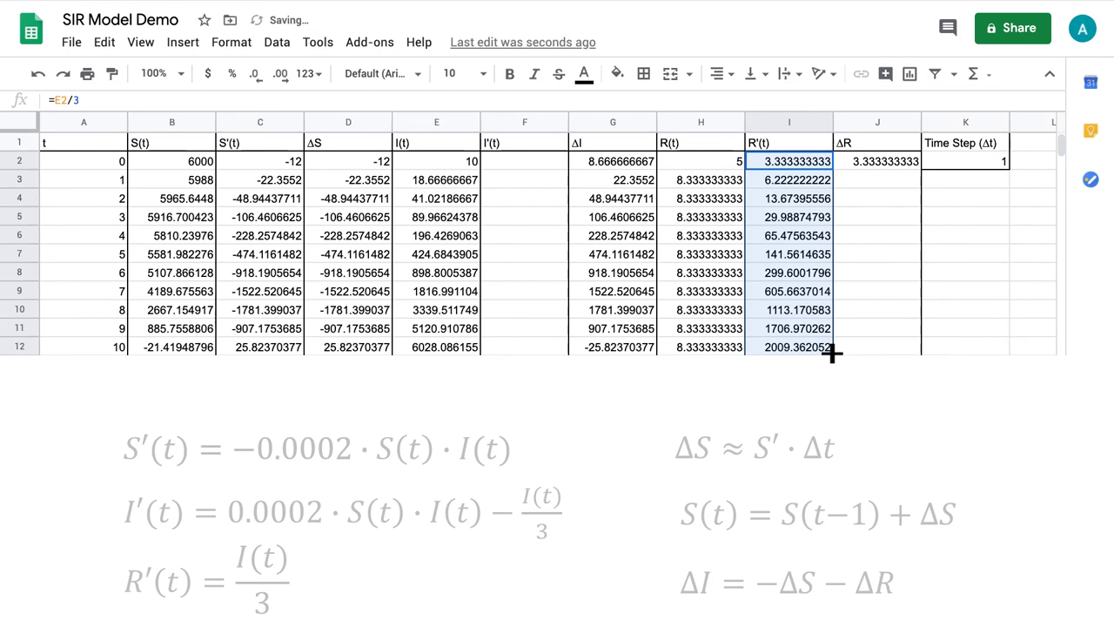
pyautogui.click(864, 166)
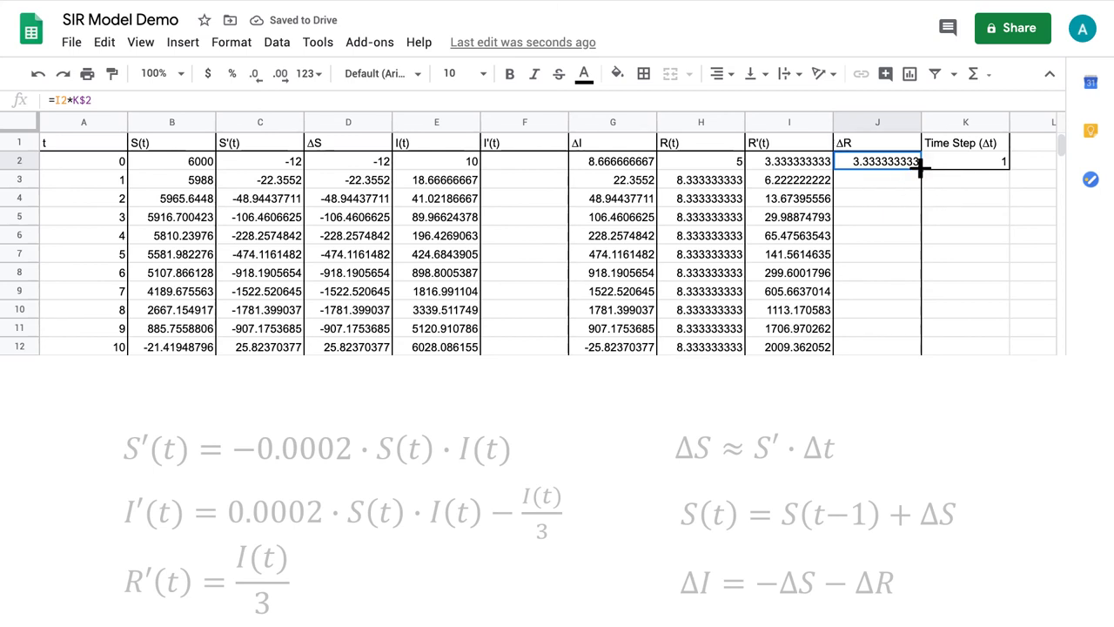
pyautogui.moveTo(920, 170); pyautogui.dragTo(920, 353)
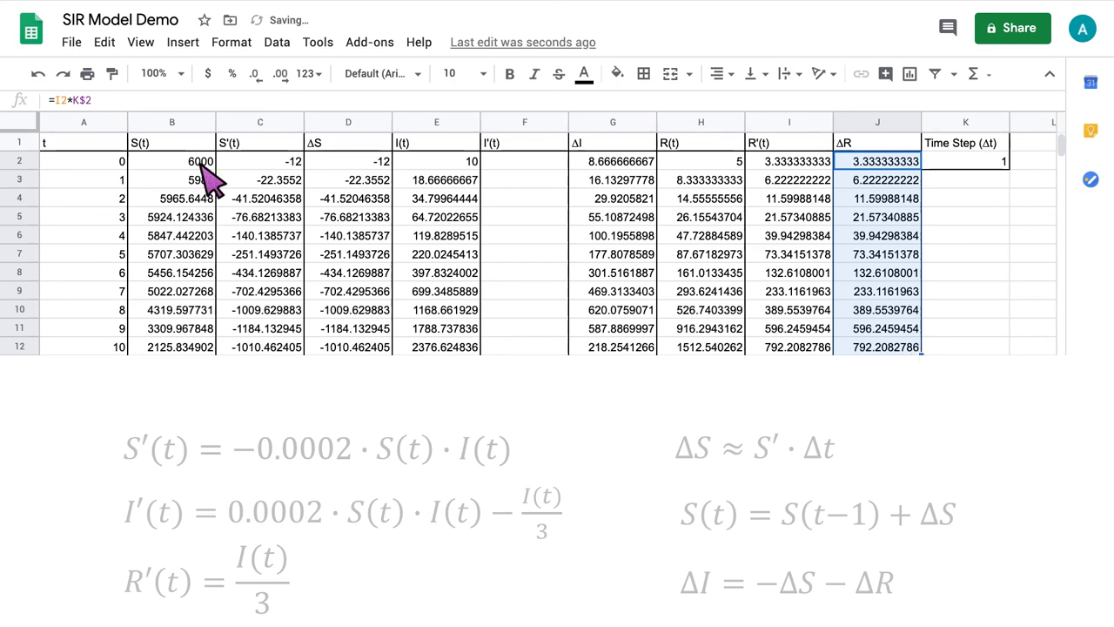
# - Decrease the decimal places of the range B2:J12 until the values show as whole numbers
pyautogui.moveTo(202, 163); pyautogui.dragTo(894, 350)
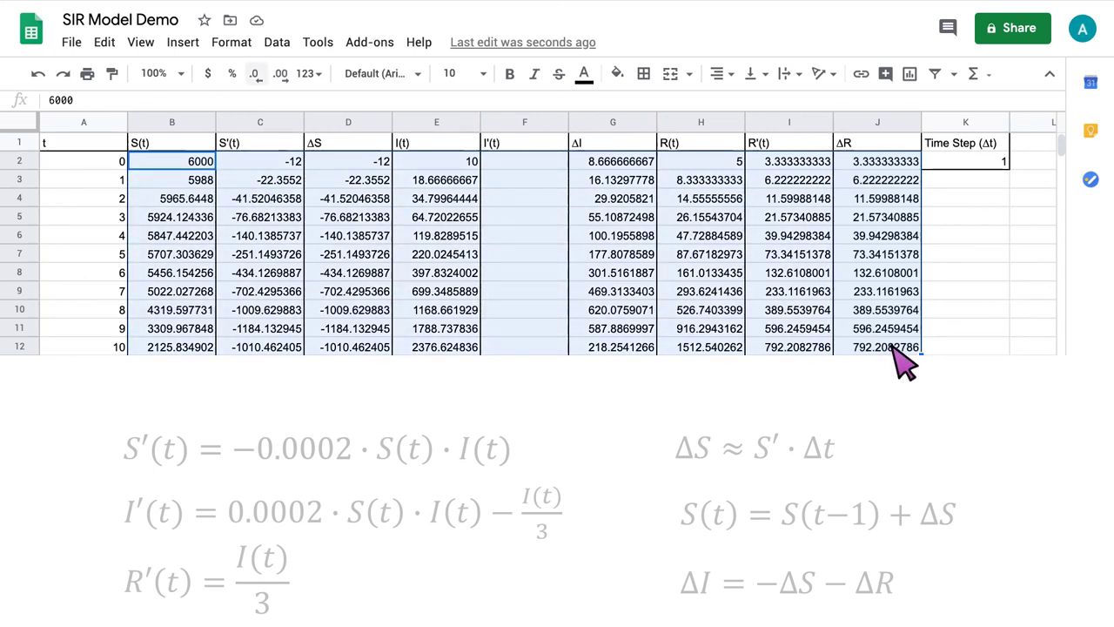
pyautogui.click(256, 73)
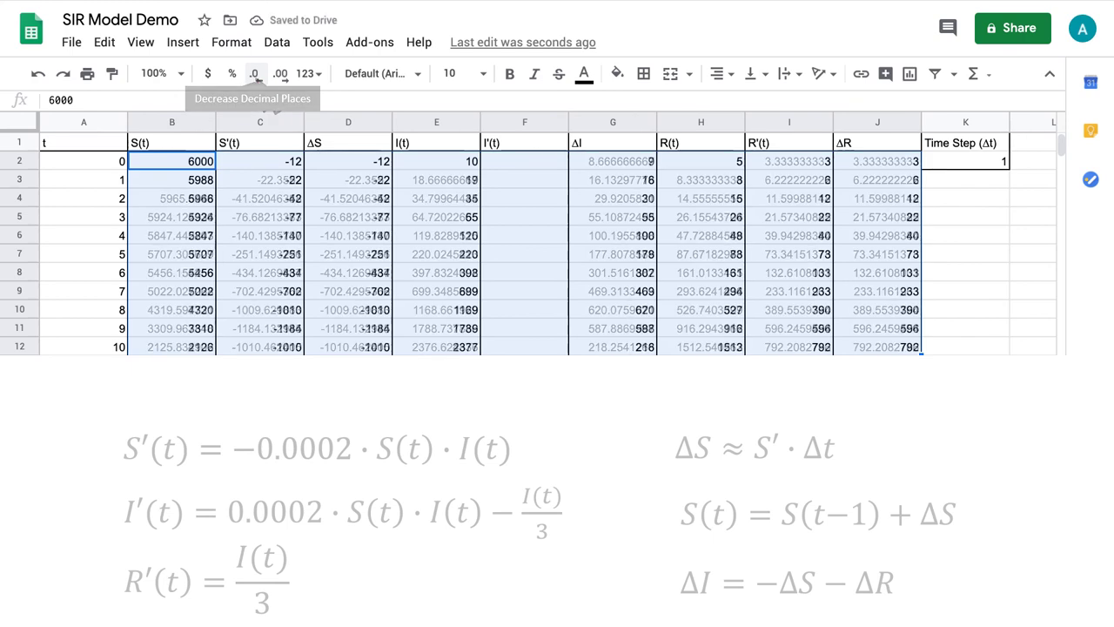
pyautogui.click(256, 73)
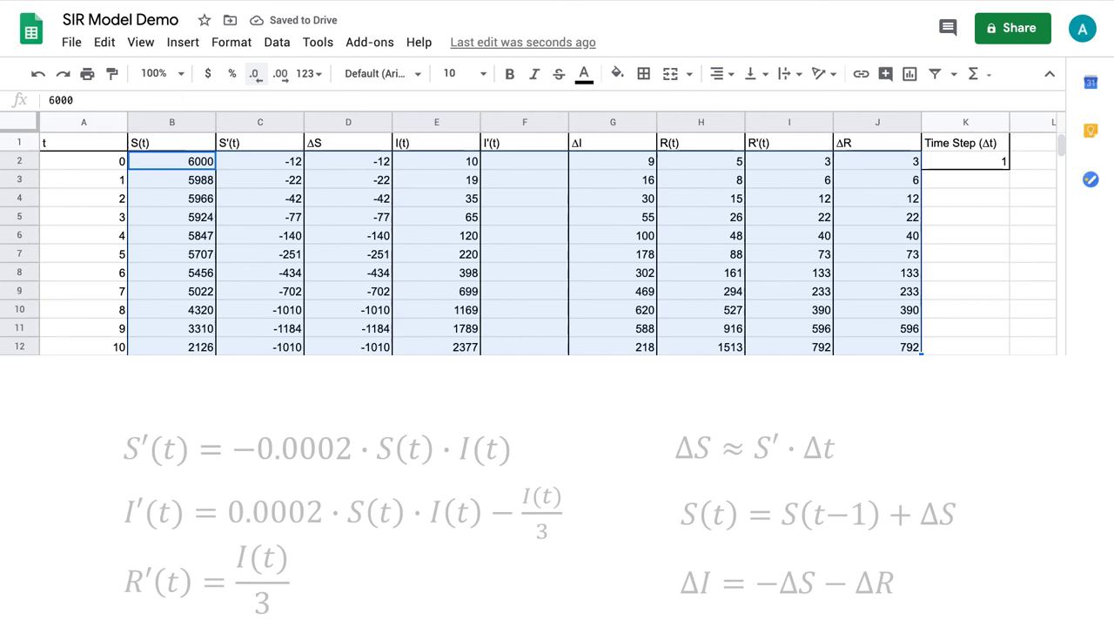